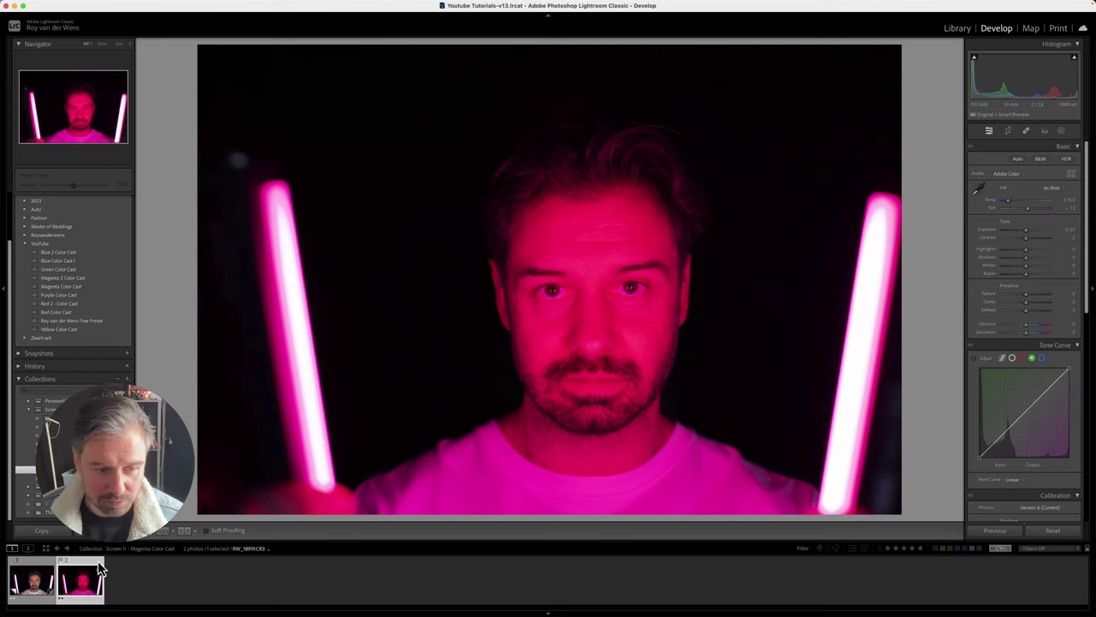
Make a virtual copy and set white balance from the white shirt (Temp 2,000), nudging Tint greener.
key(super+apostrophe)
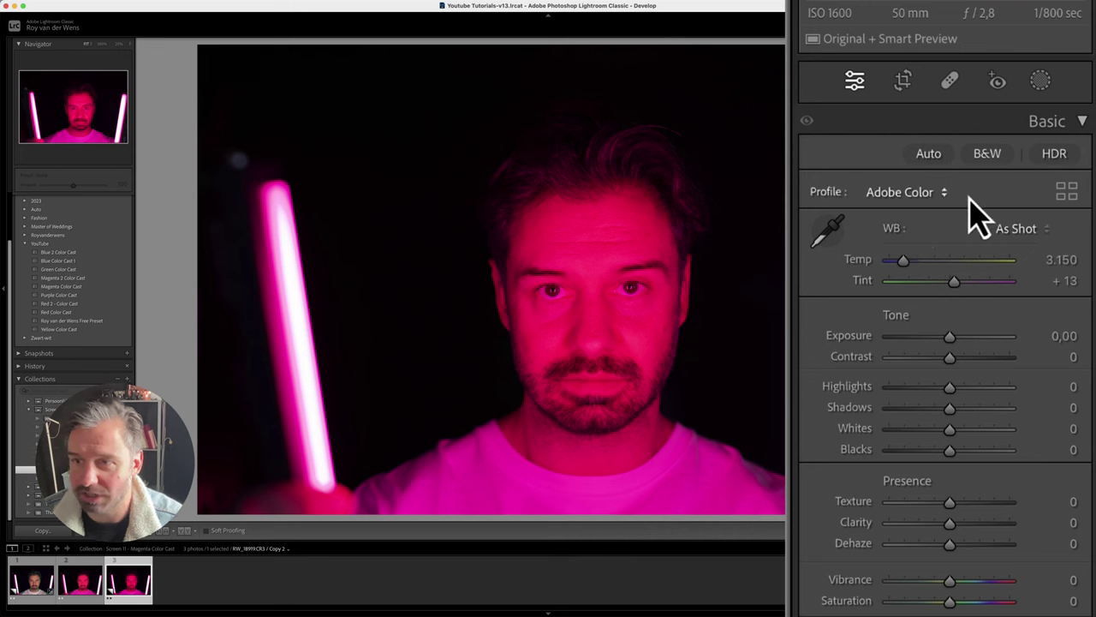
click(832, 229)
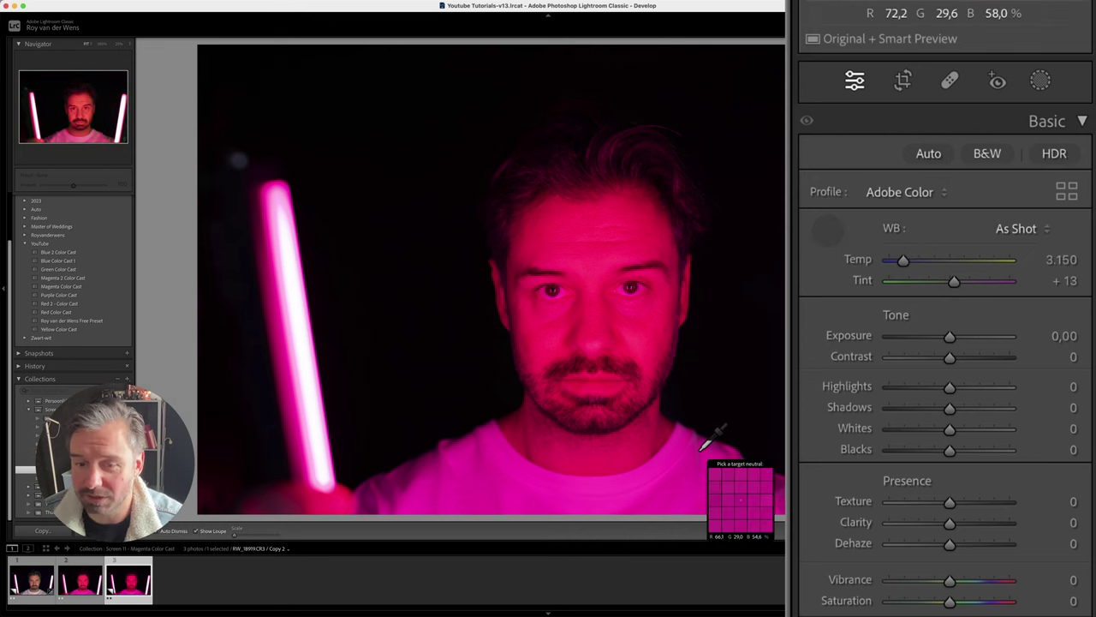
click(701, 452)
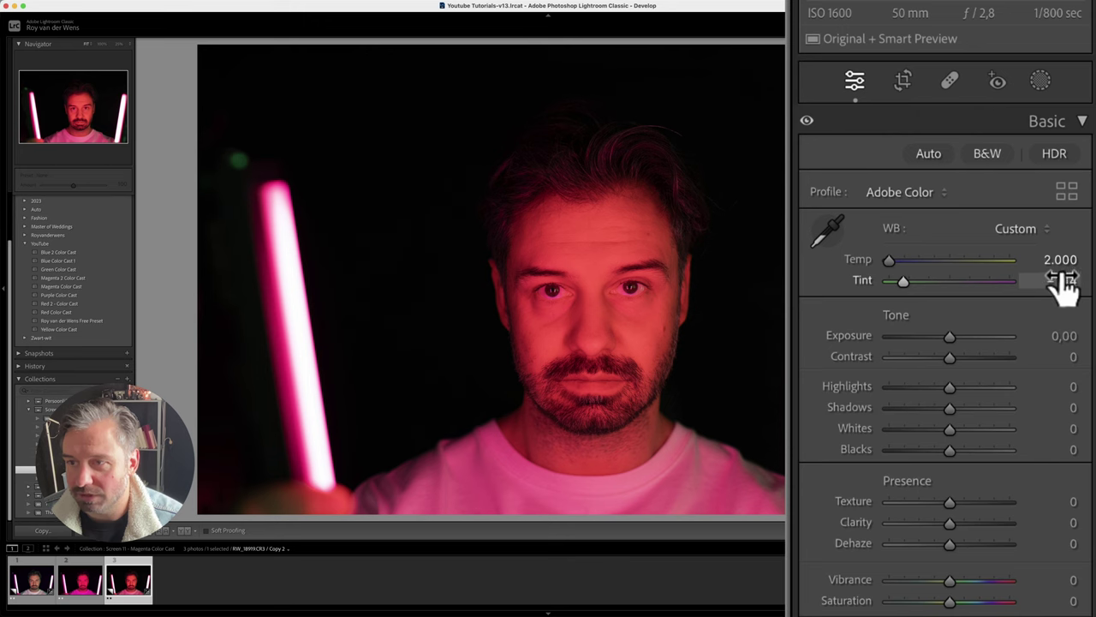
drag(1062, 278, 1063, 278)
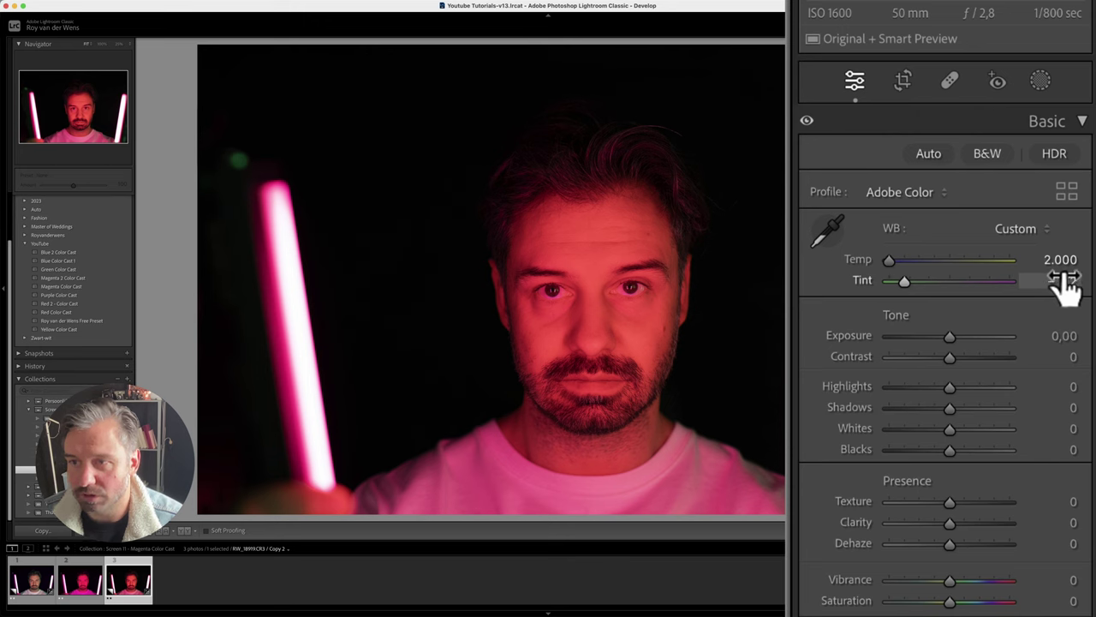
Set Exposure to +0,70, Contrast to +11 and Highlights to +1.
scroll(979, 197, down, 3)
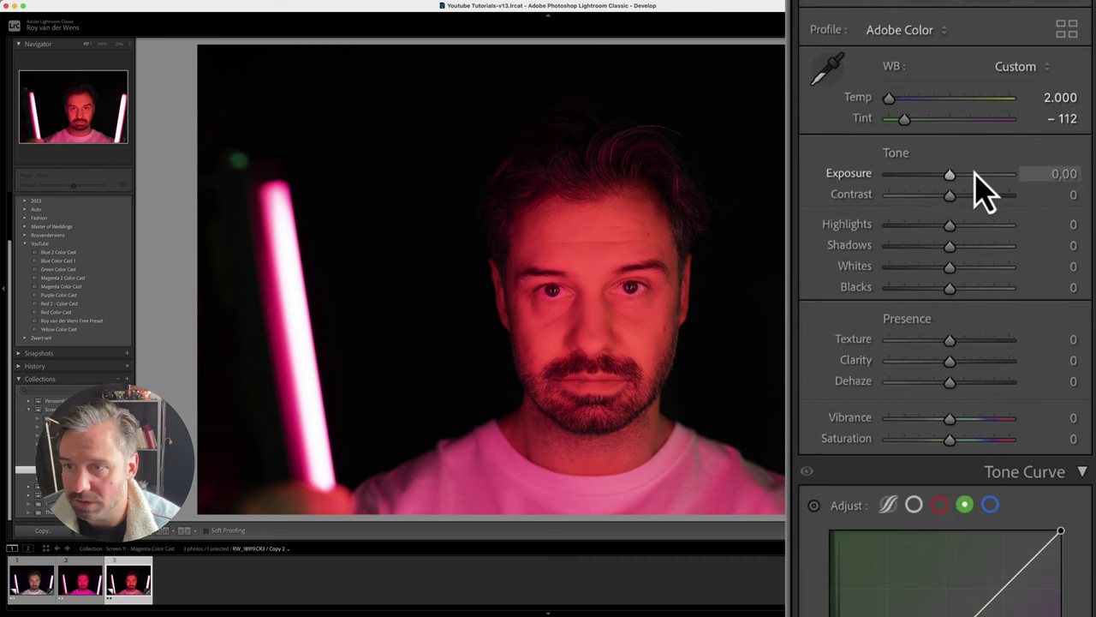
click(1057, 174)
text(0)
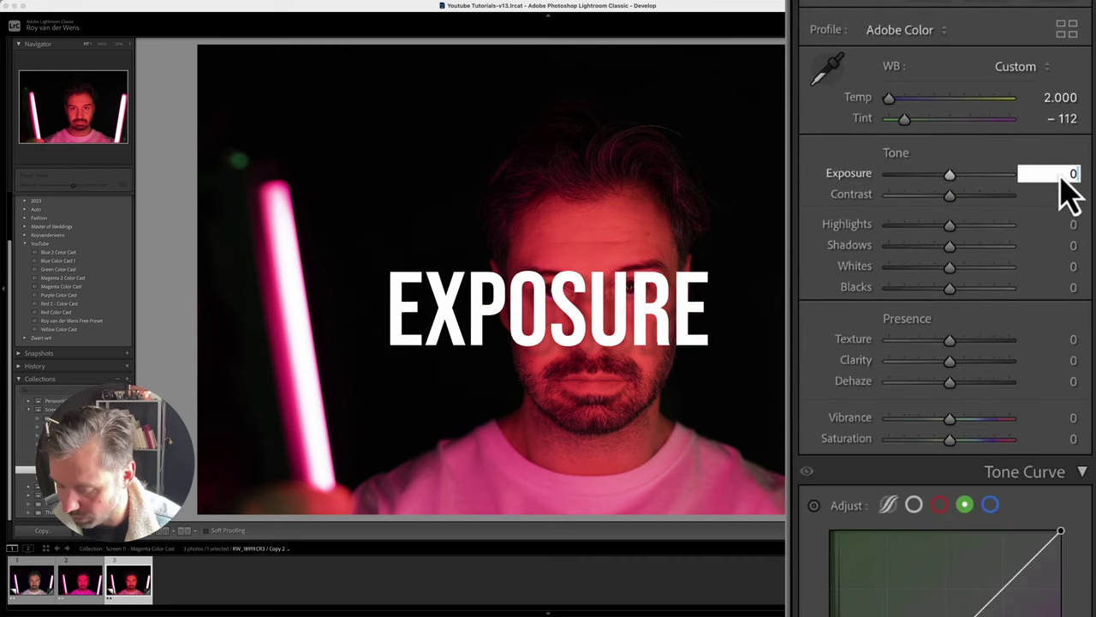
text(,70)
key(Return)
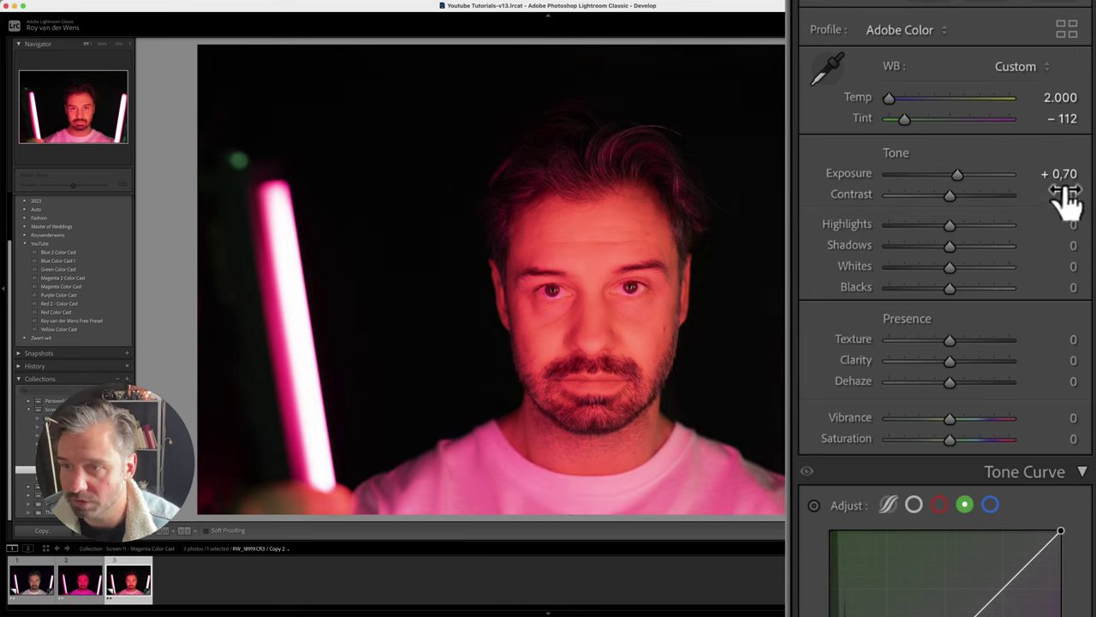
click(1070, 194)
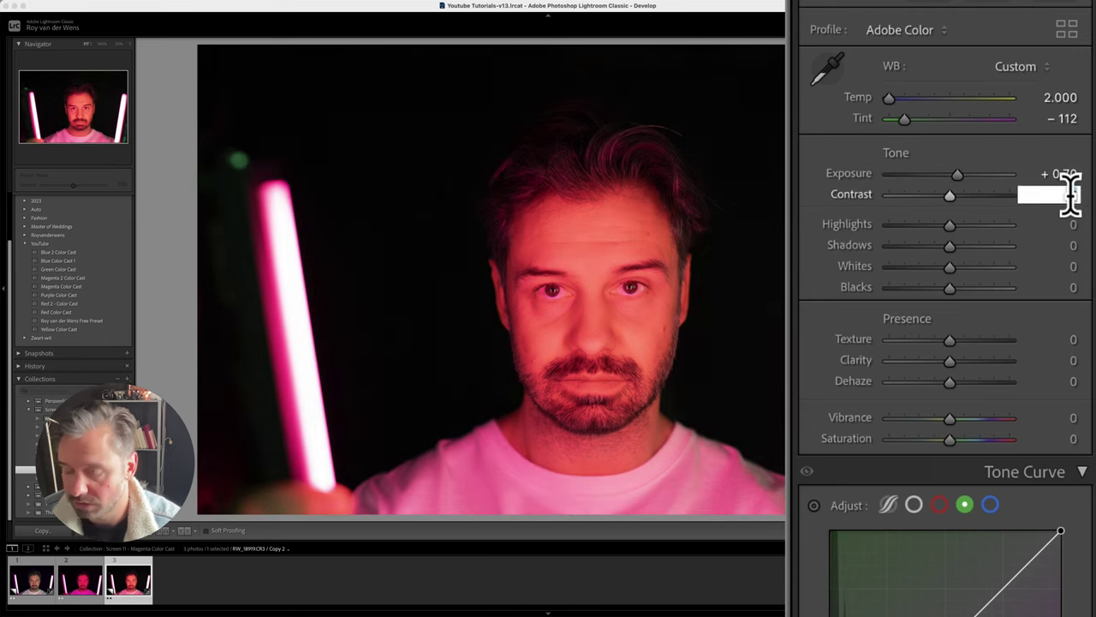
text(11)
key(Return)
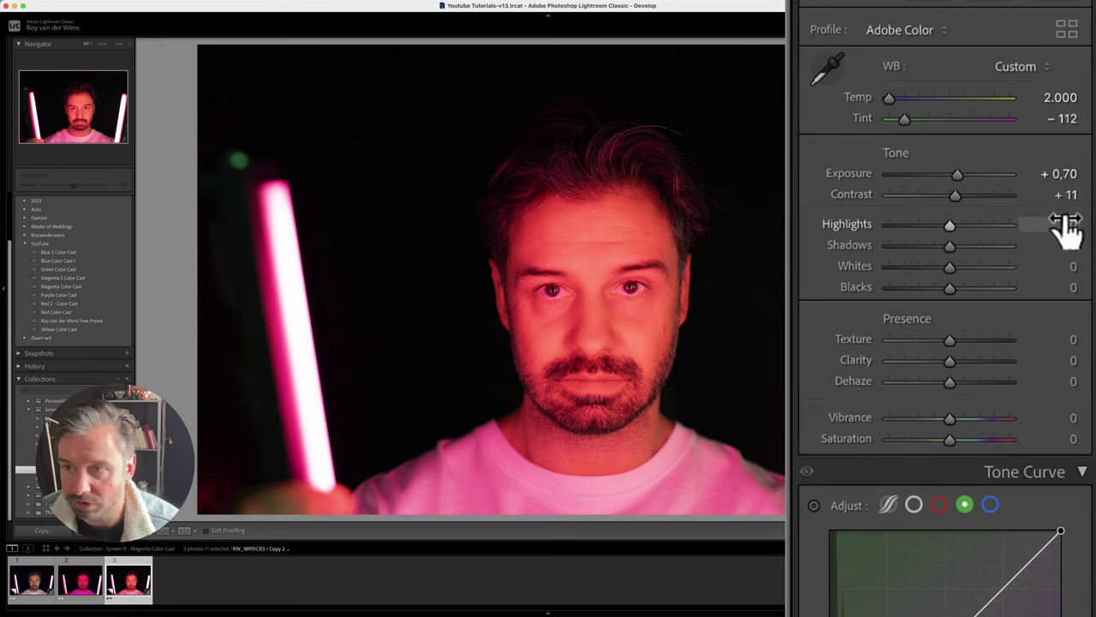
click(1066, 219)
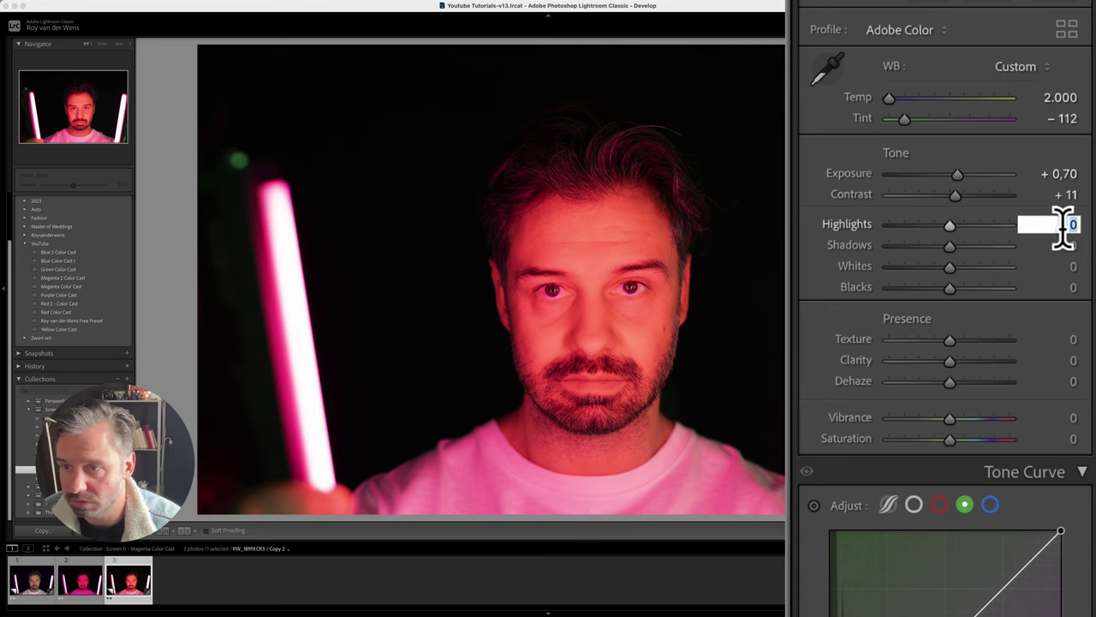
text(1)
key(Return)
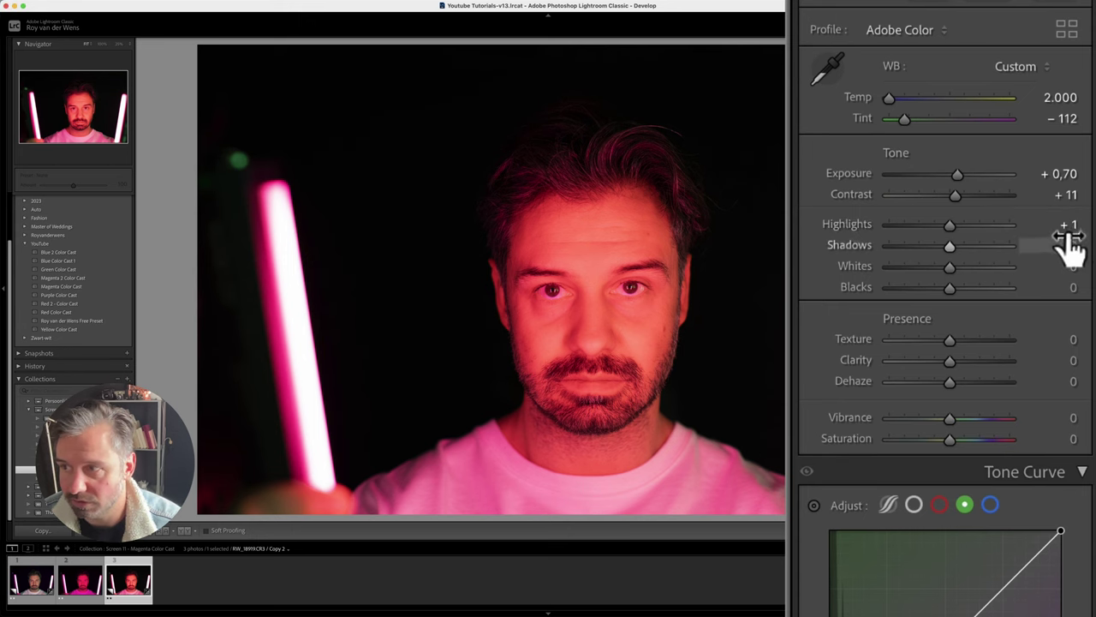
Set Shadows to +13, Texture to +28 and Clarity to +18.
click(1070, 244)
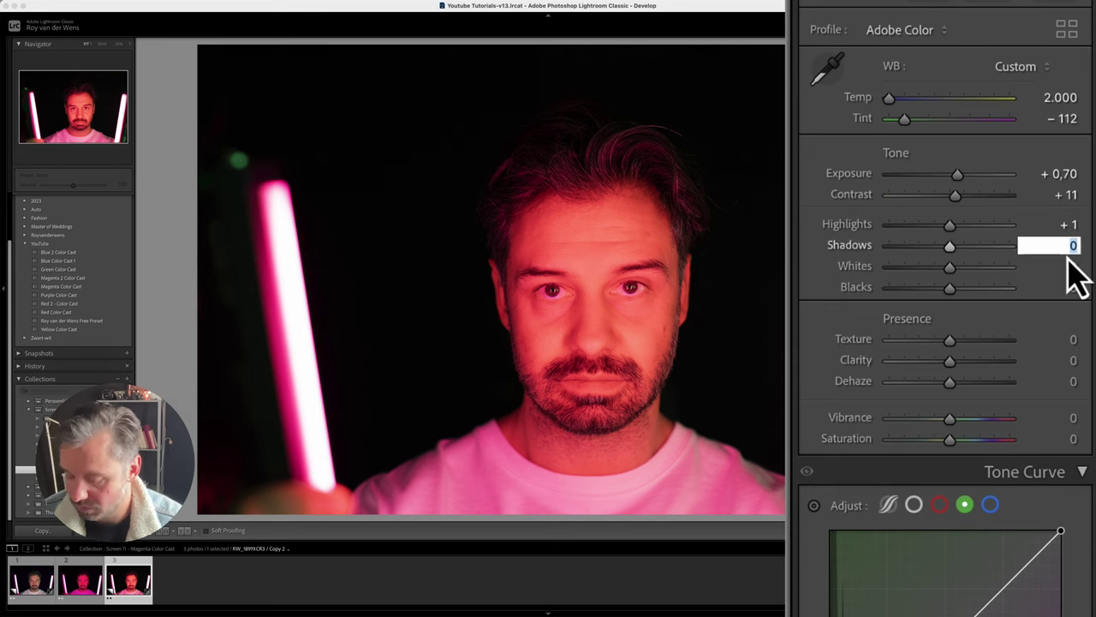
text(13)
key(Return)
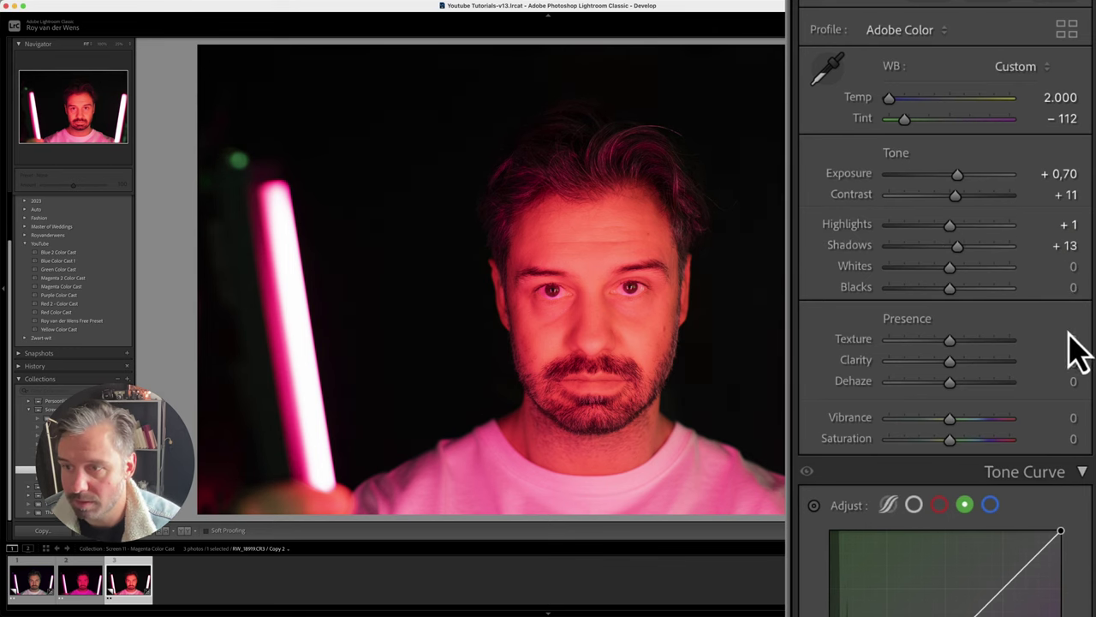
click(1070, 339)
text(20)
key(Return)
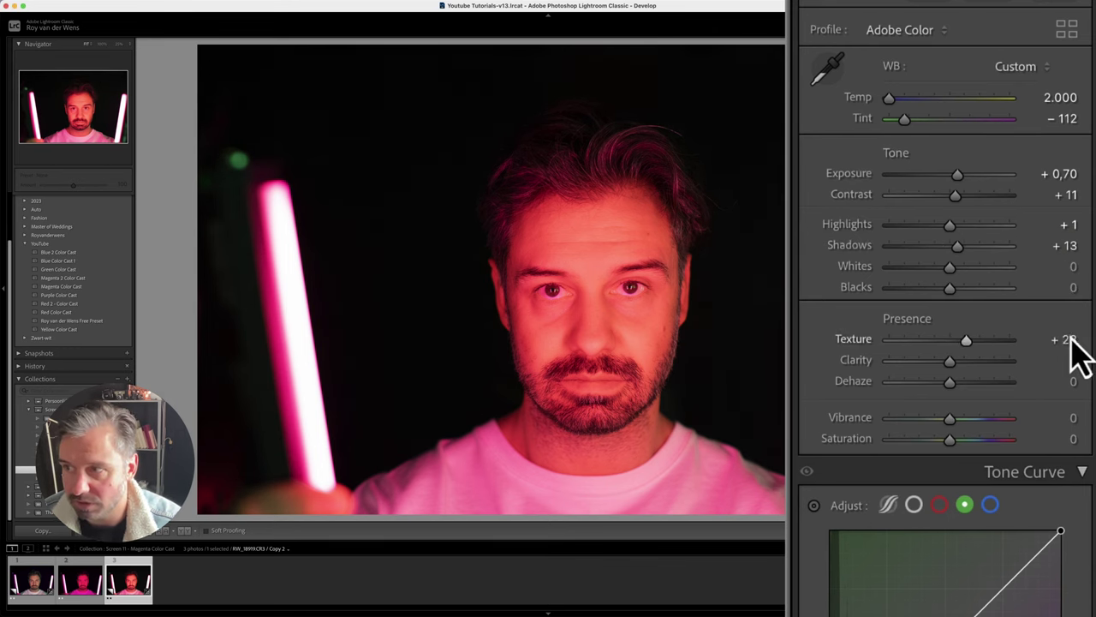
click(1069, 360)
text(18)
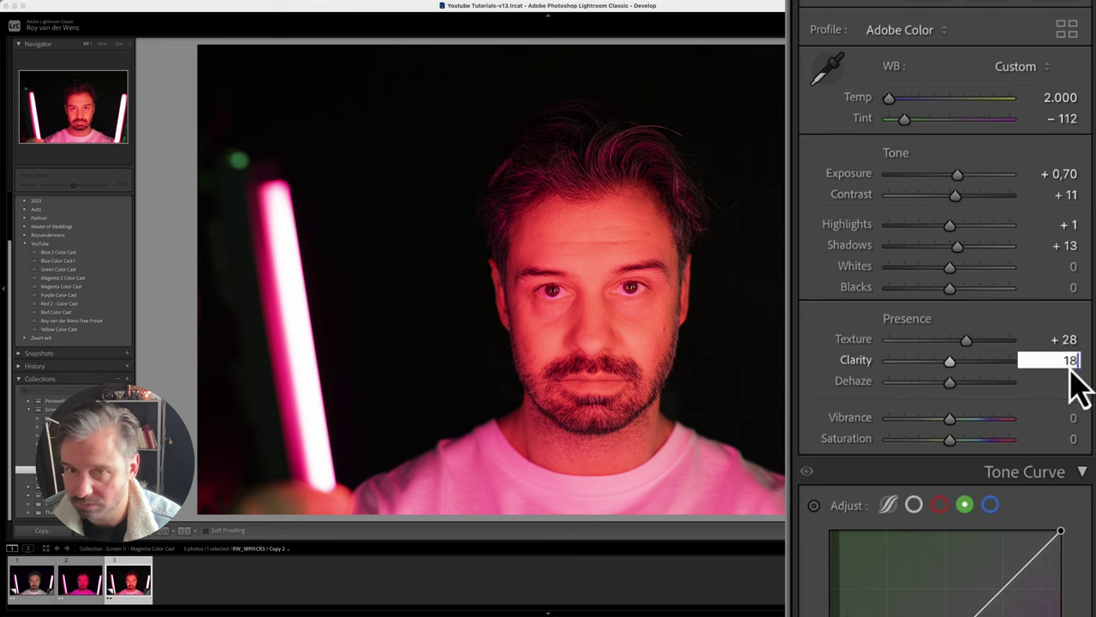
key(Return)
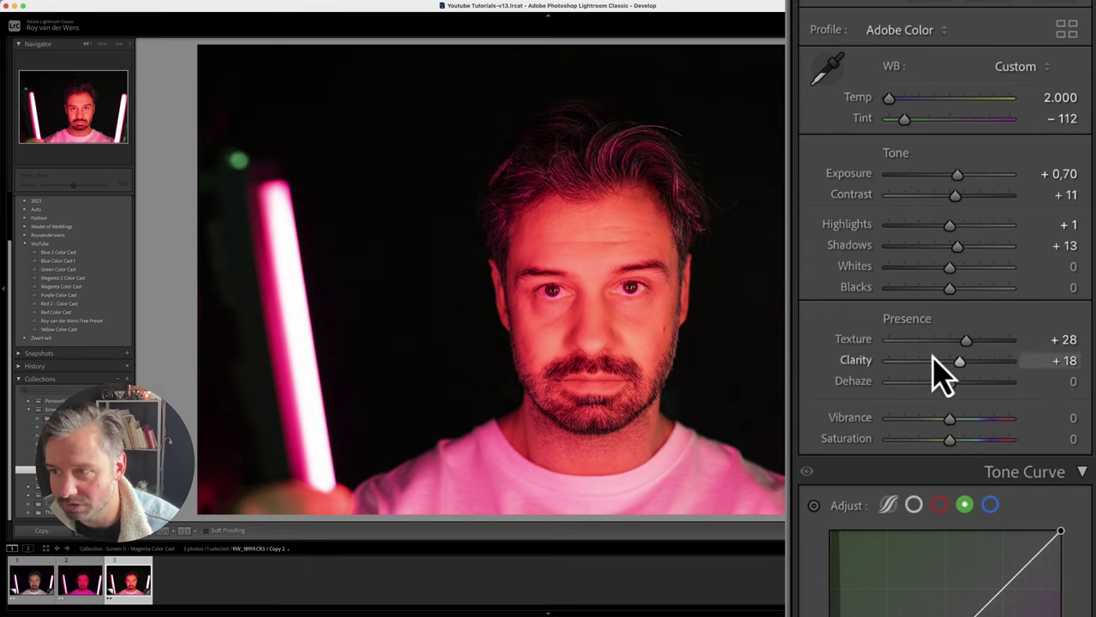
Add a green Tone Curve midtone point raising input 104 to output 127.
scroll(937, 368, down, 6)
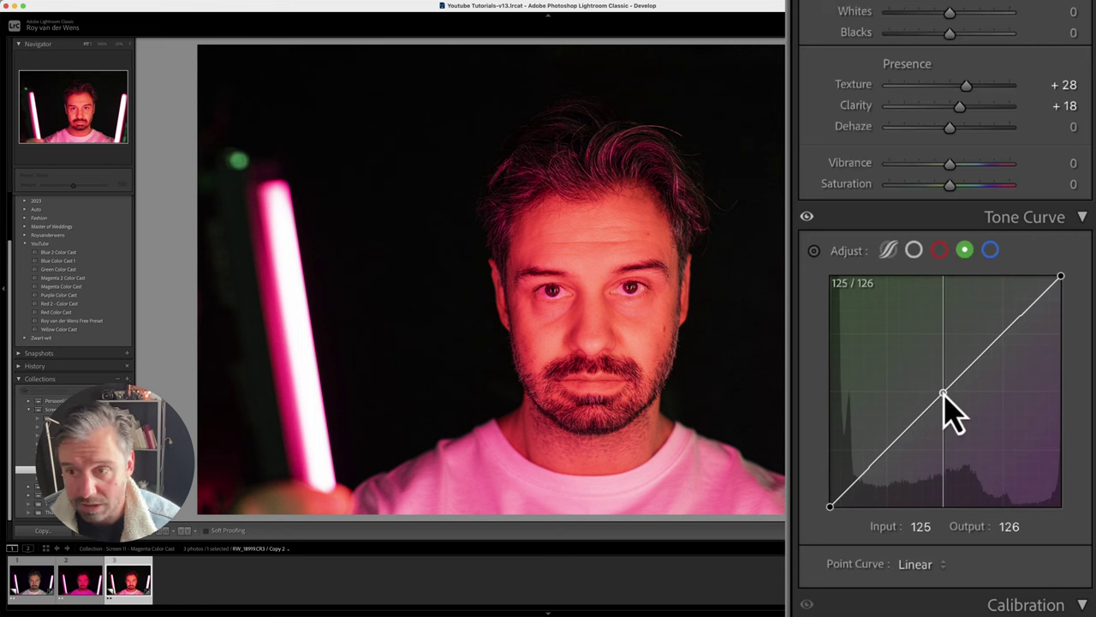
mouse_move(943, 395)
mouse_down()
mouse_move(995, 415)
mouse_move(941, 379)
mouse_up()
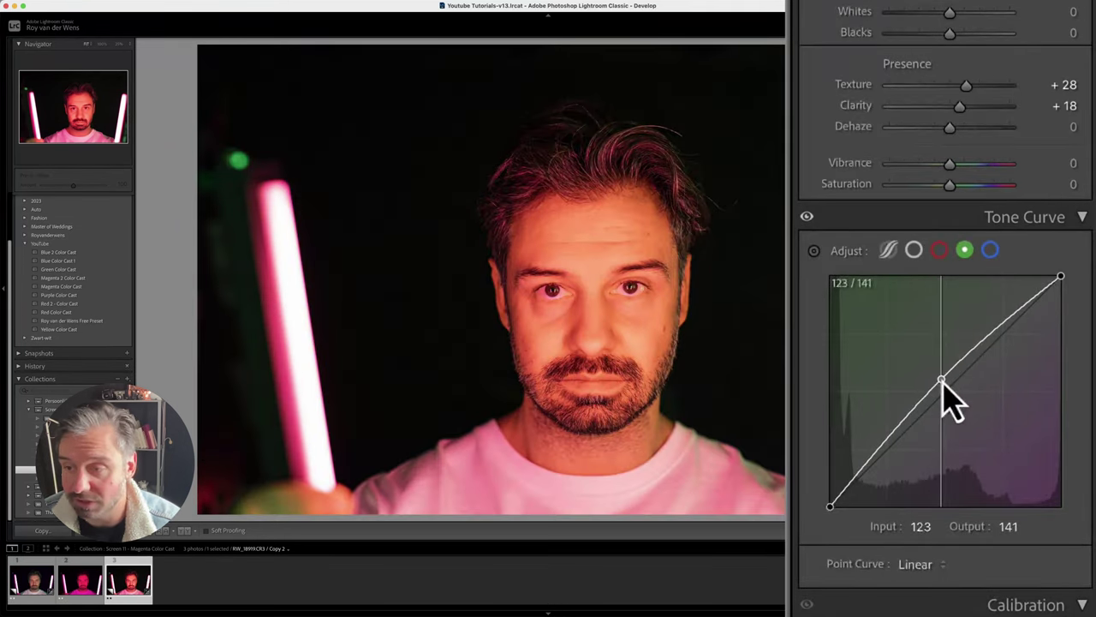
mouse_move(941, 380)
mouse_down()
mouse_move(920, 341)
mouse_move(936, 345)
mouse_move(917, 328)
mouse_move(925, 355)
mouse_move(930, 335)
mouse_move(937, 344)
mouse_move(924, 391)
mouse_up()
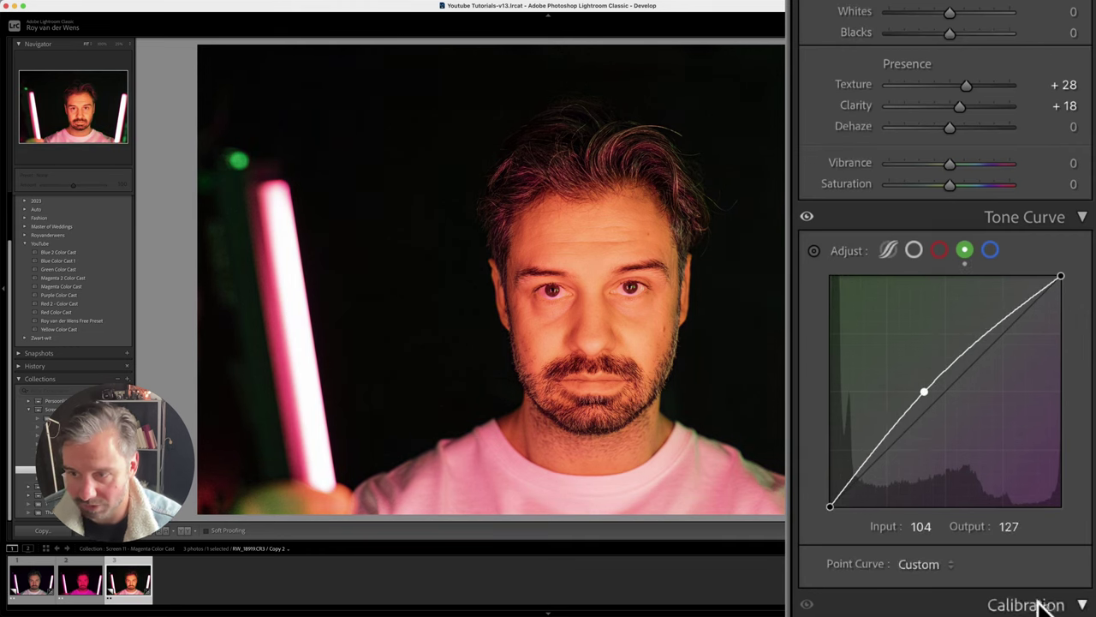
Pull the red Tone Curve's midtones down to about 132/109.
click(940, 250)
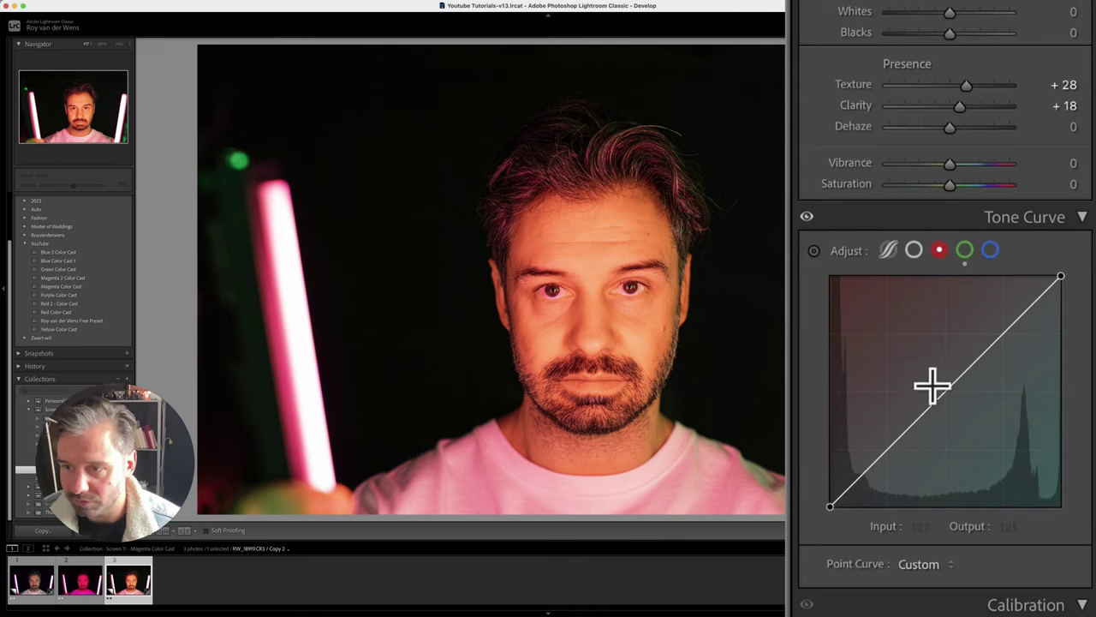
drag(944, 396, 1048, 451)
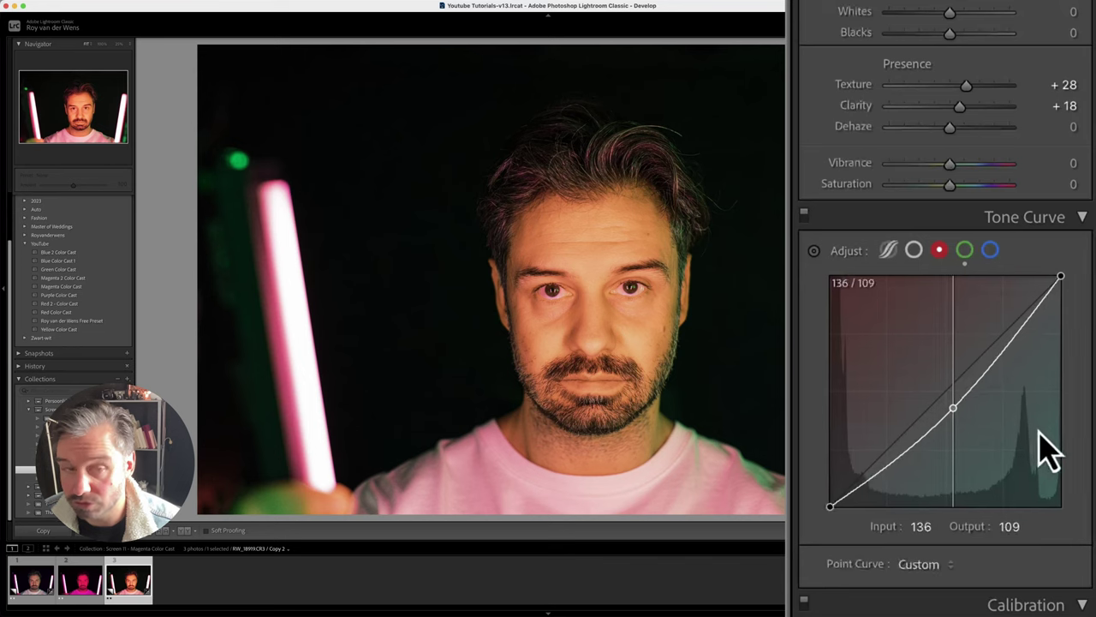
drag(1049, 450, 1037, 452)
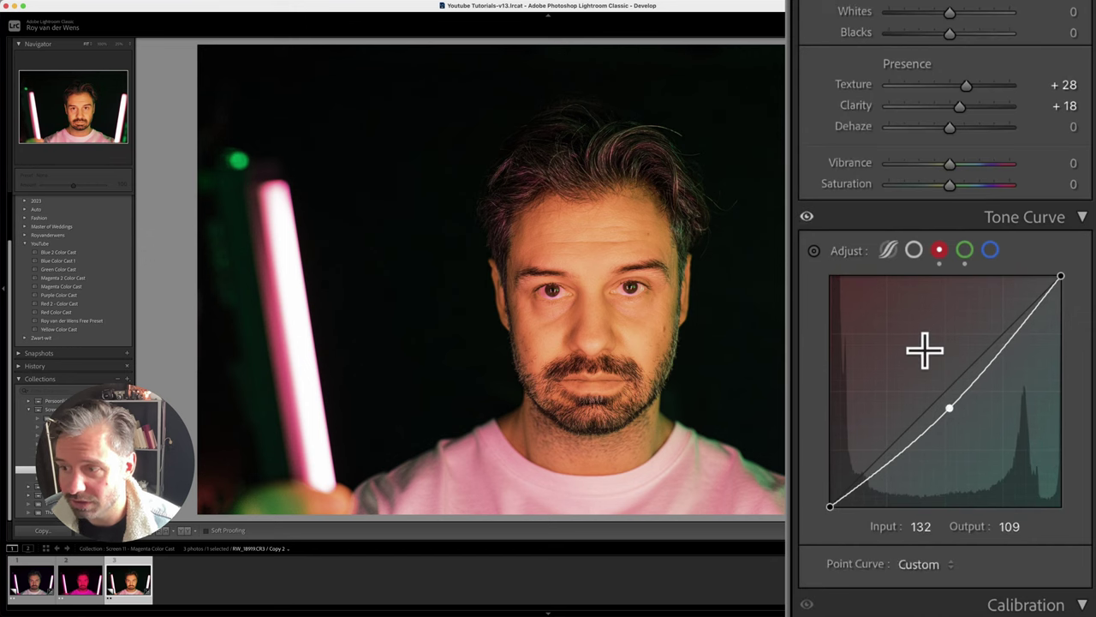
Lift the blue Tone Curve's midtones, raising input 99 to output 117.
click(990, 250)
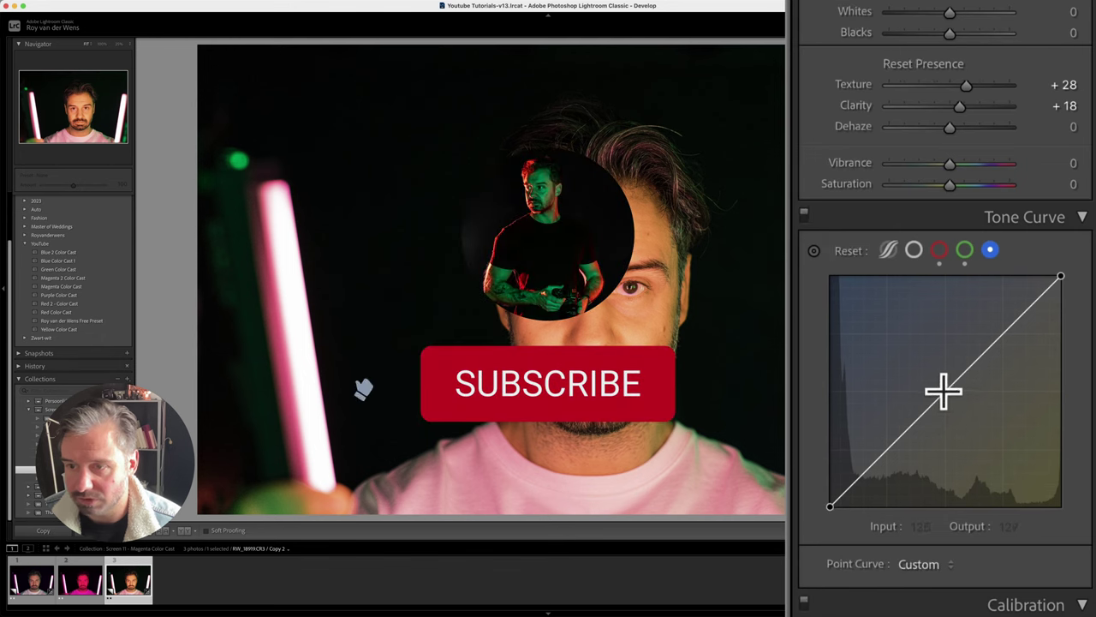
drag(943, 393, 916, 397)
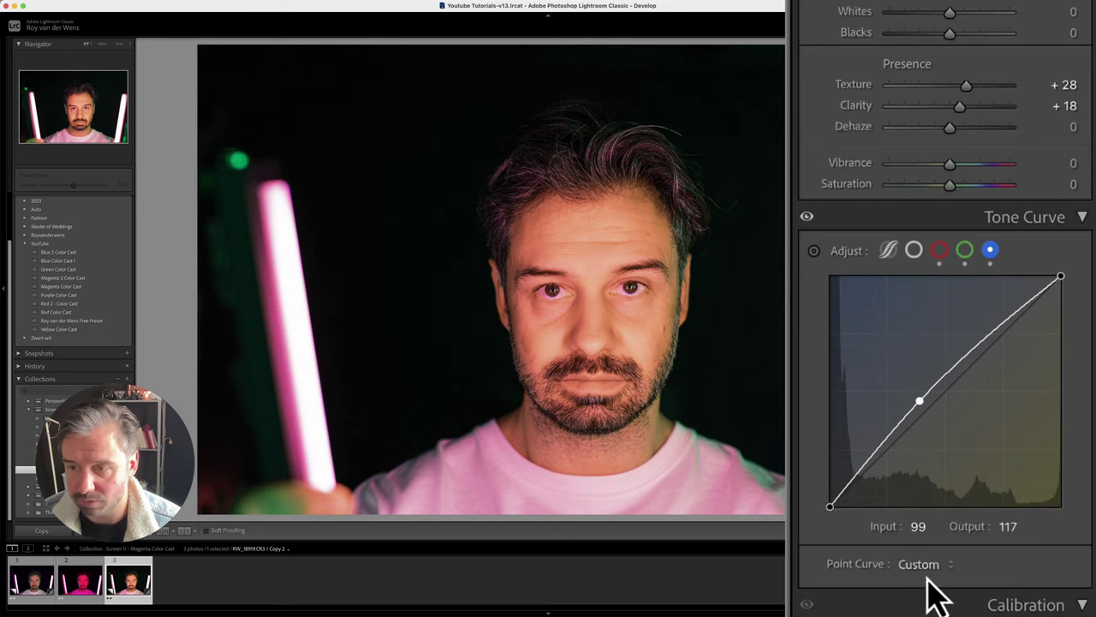
scroll(950, 595, down, 8)
scroll(944, 523, down, 5)
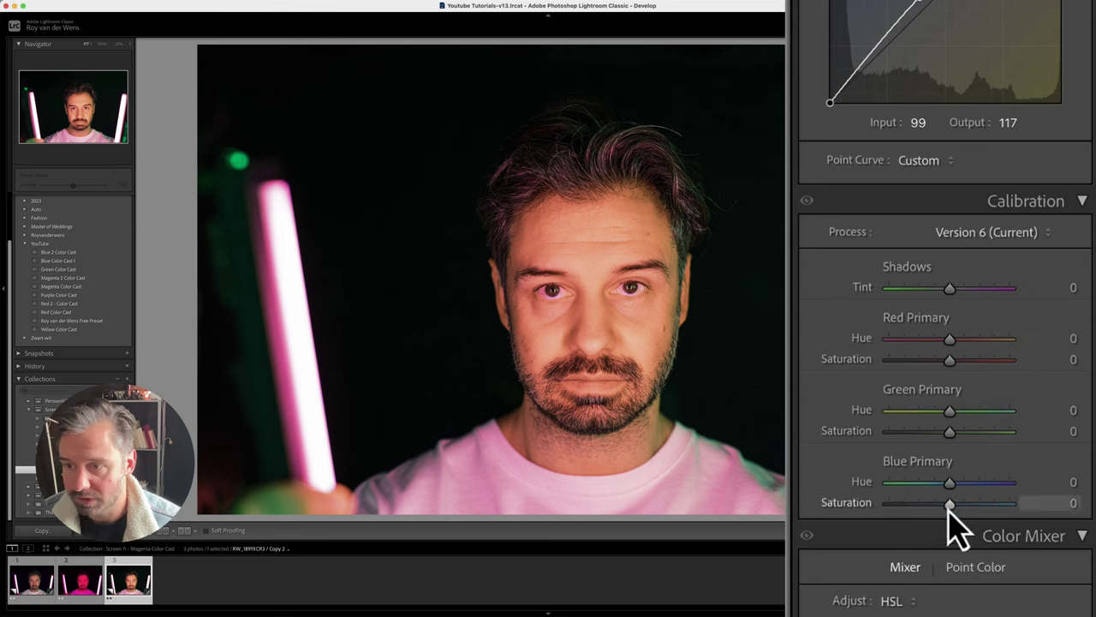
Set Calibration Blue Primary saturation −55 (hue +2), Green Primary saturation −37 and hue +66.
drag(949, 504, 917, 505)
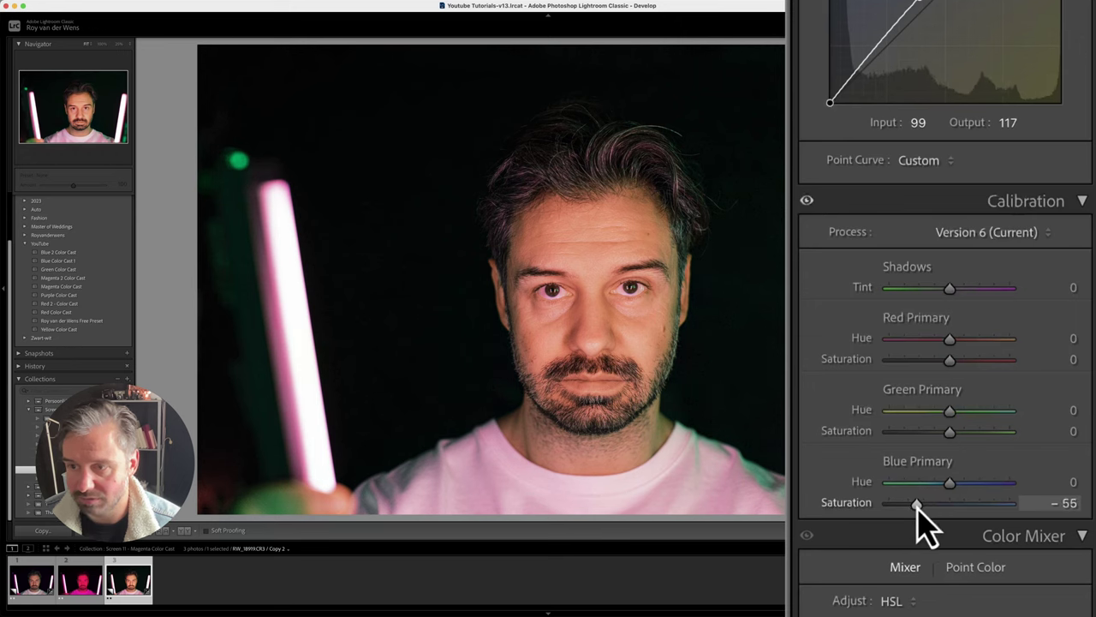
click(951, 485)
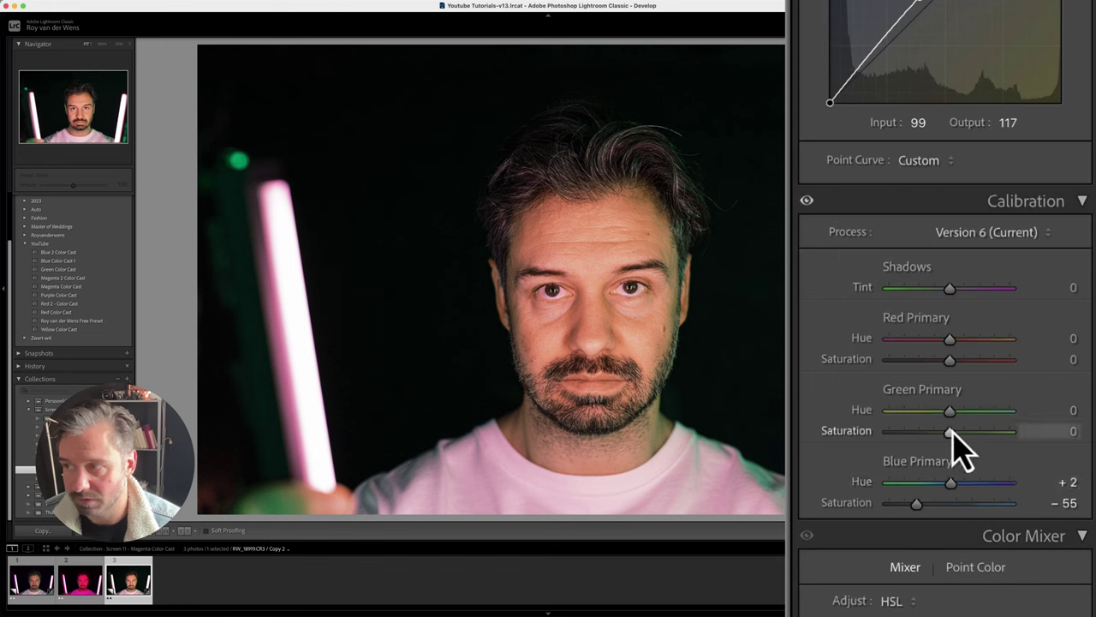
drag(953, 432, 928, 432)
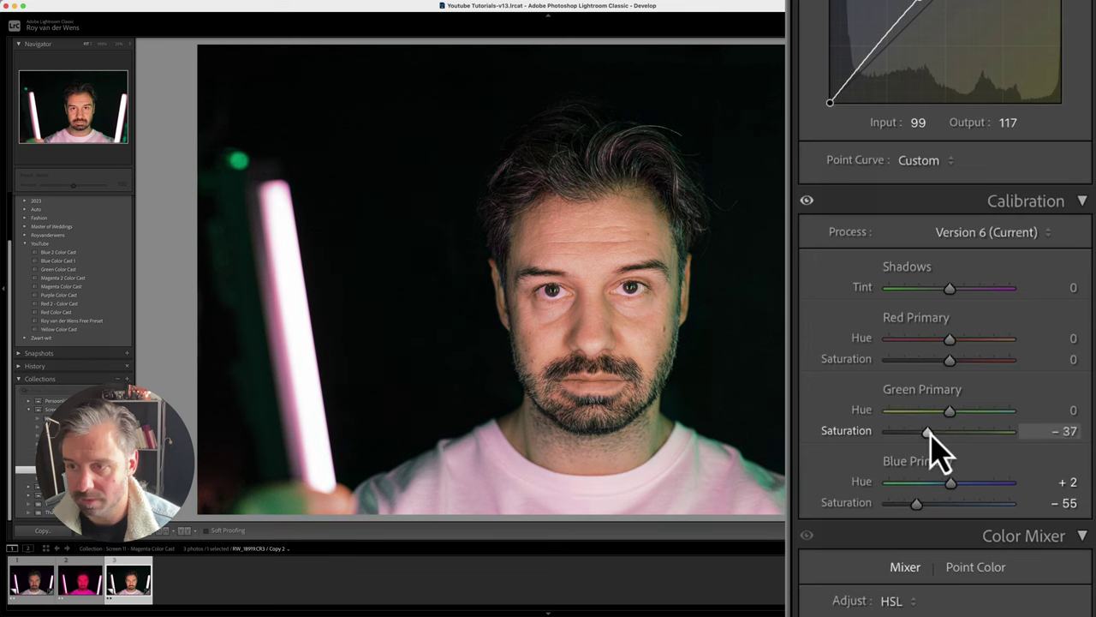
drag(951, 411, 990, 411)
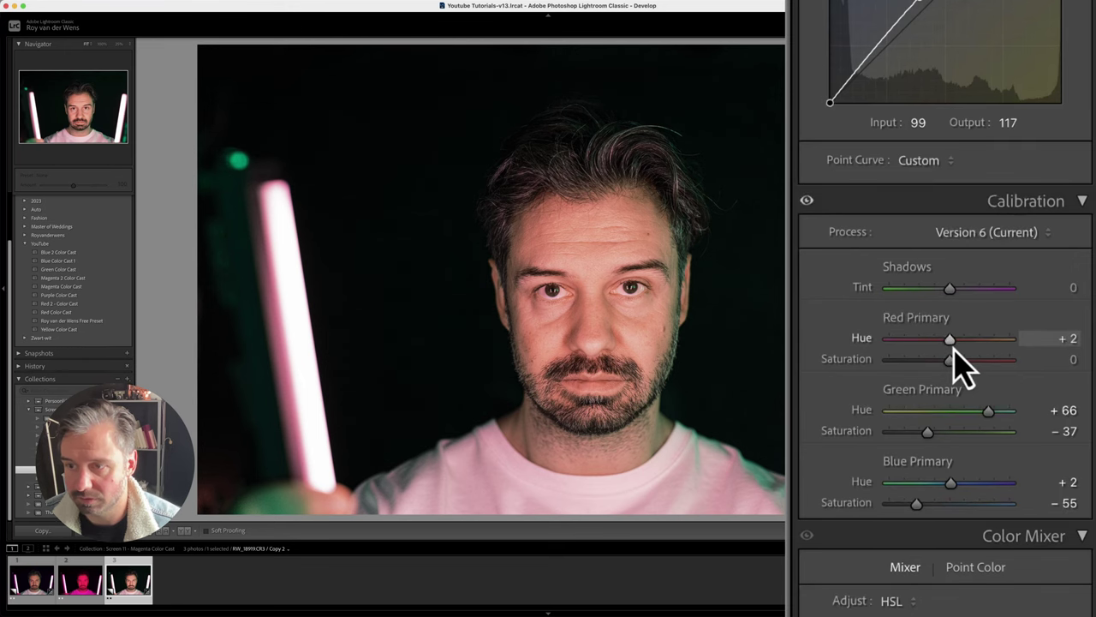
Use the targeted Hue and Saturation tools on the face to shift Red to −16 and Orange to −9.
scroll(952, 347, down, 3)
scroll(934, 410, down, 10)
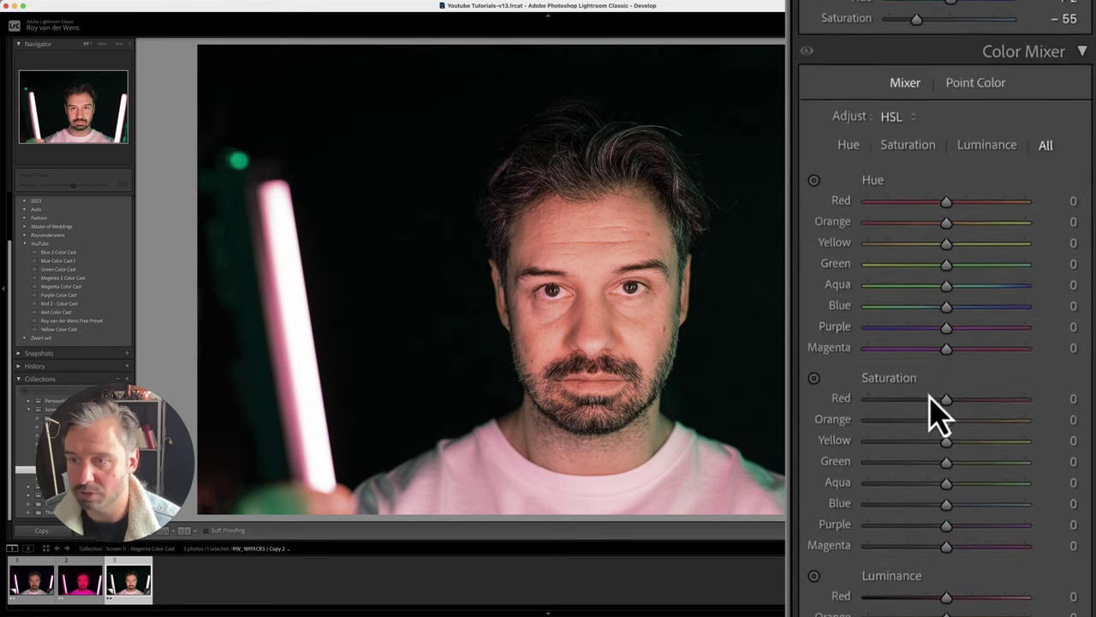
scroll(937, 415, down, 1)
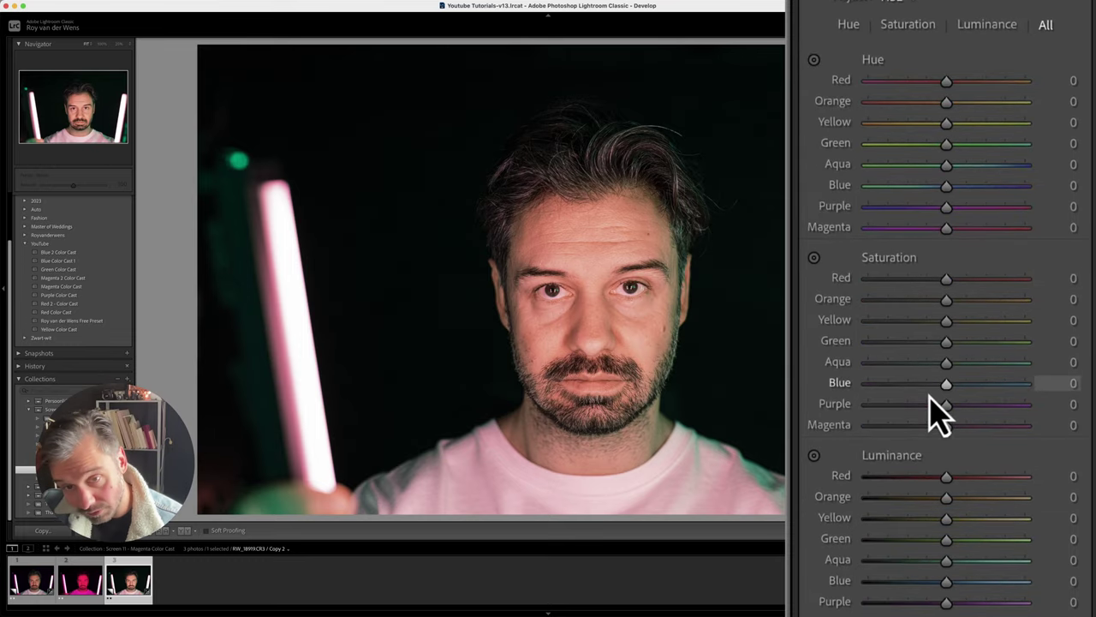
scroll(937, 409, down, 1)
scroll(940, 404, up, 1)
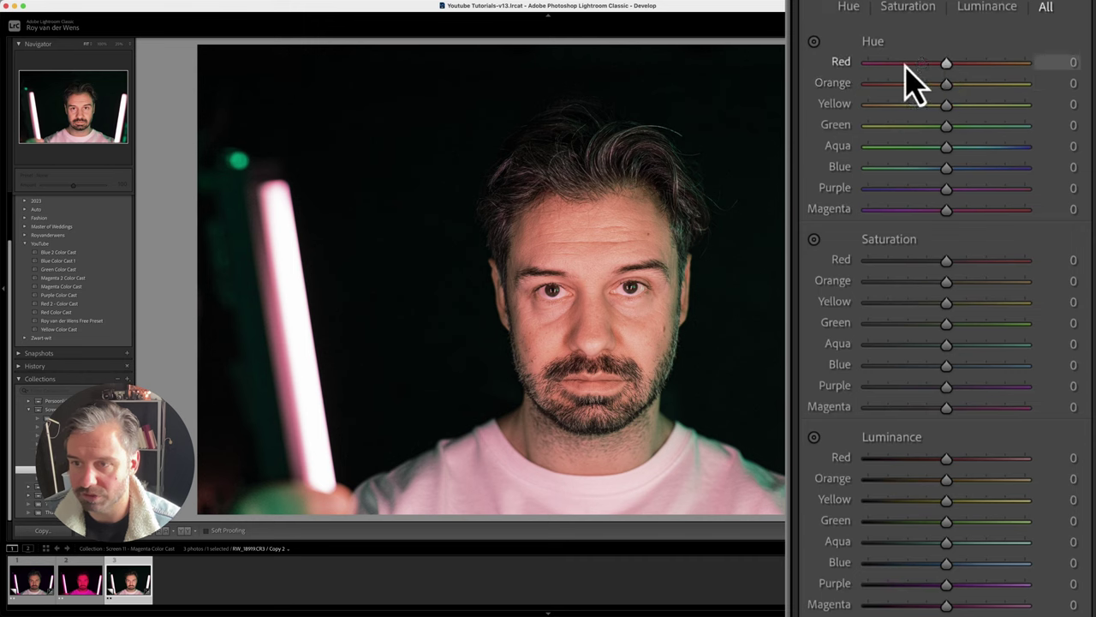
click(814, 41)
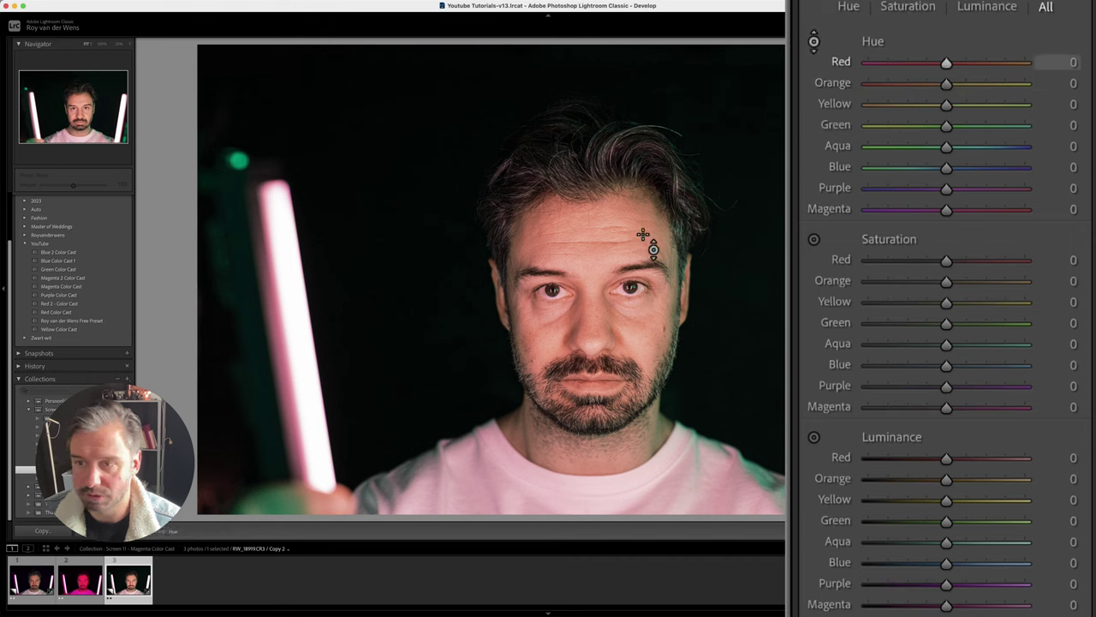
drag(643, 234, 642, 243)
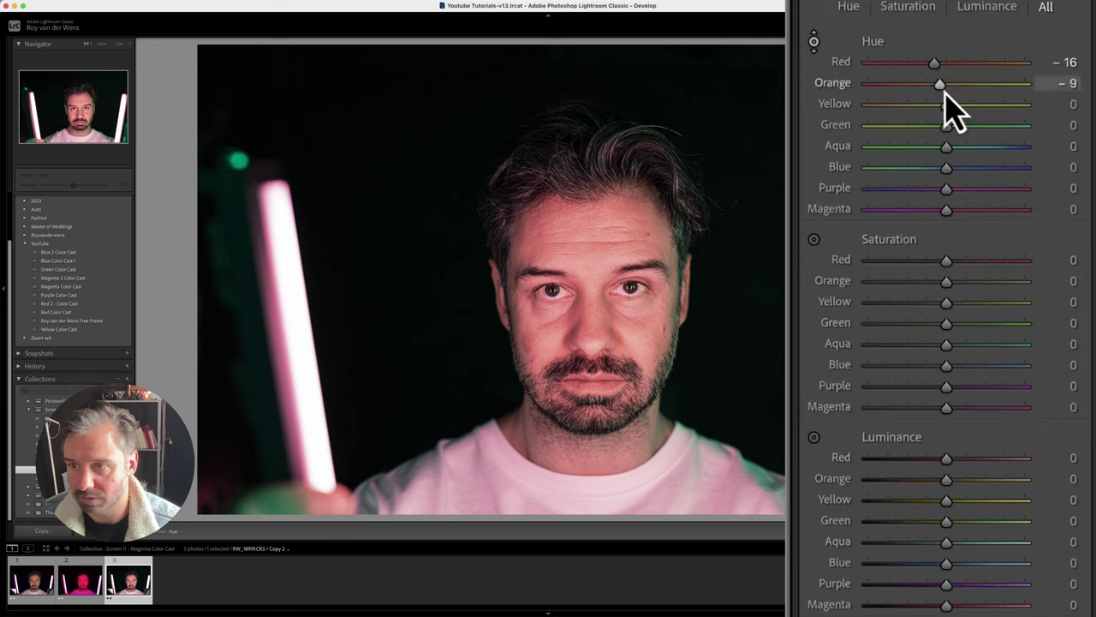
click(814, 240)
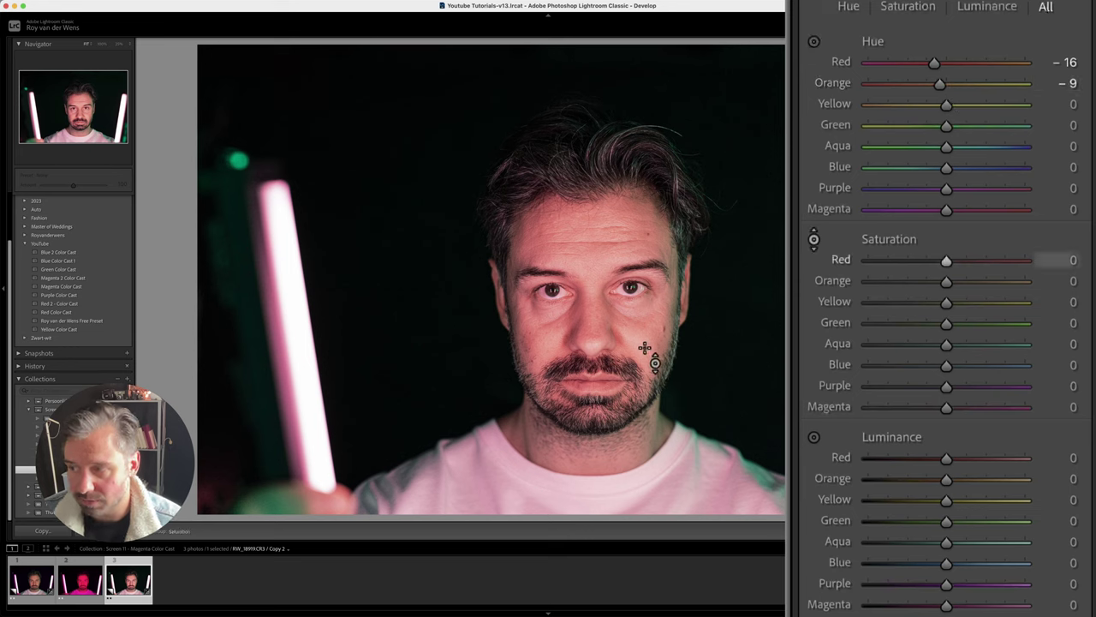
drag(648, 315, 647, 315)
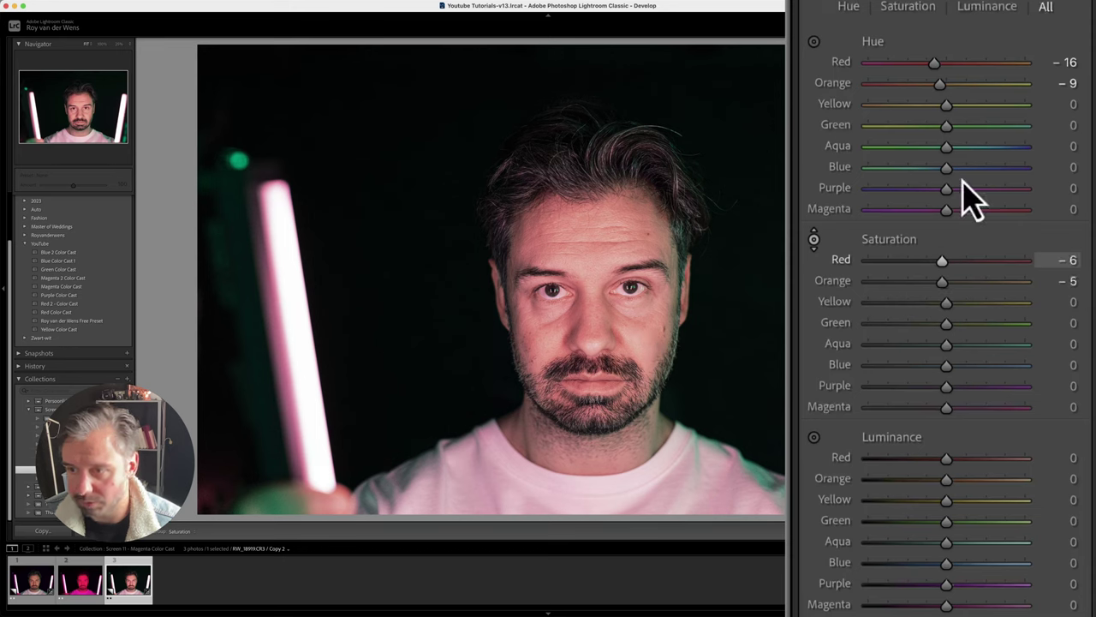
Enter Red saturation −3, Red luminance −32 and Orange luminance −16.
click(1069, 260)
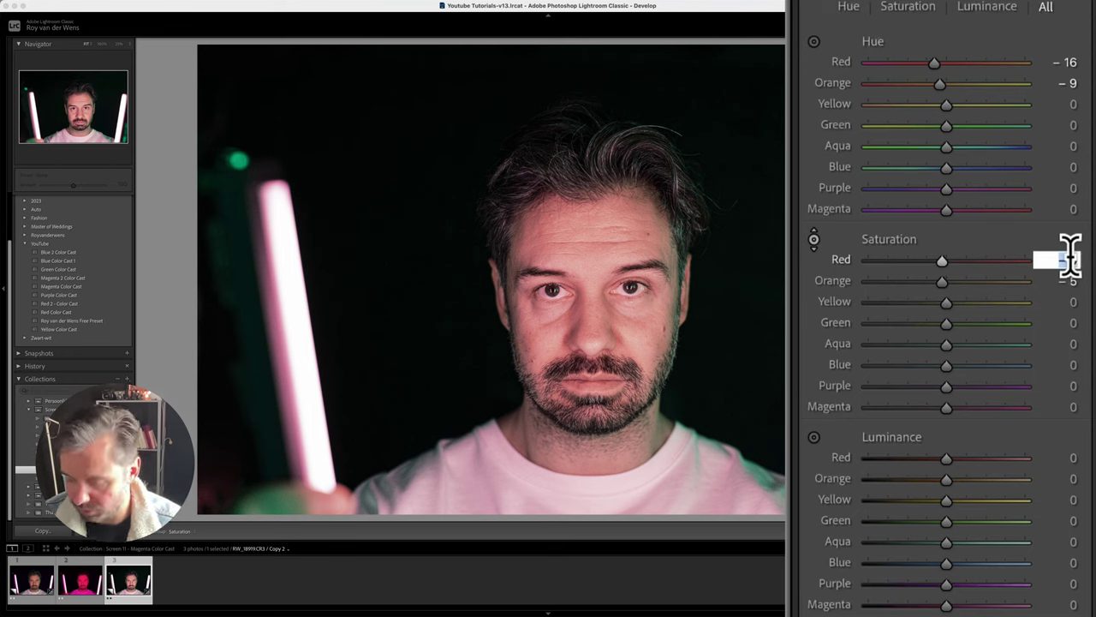
text(-)
text(3)
key(Tab)
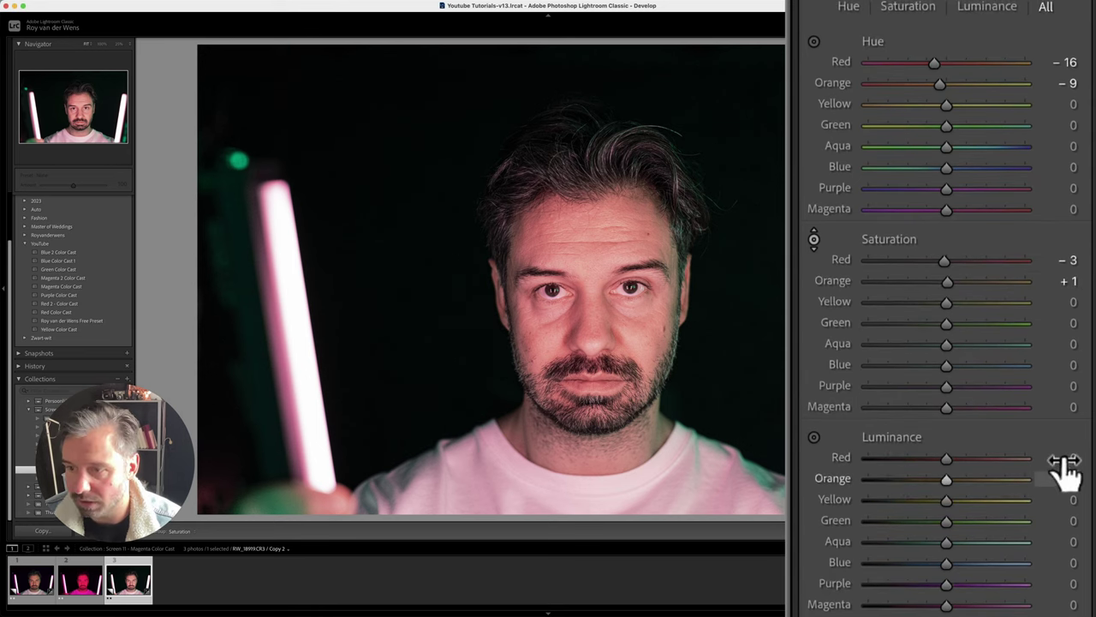
text(-32)
key(Return)
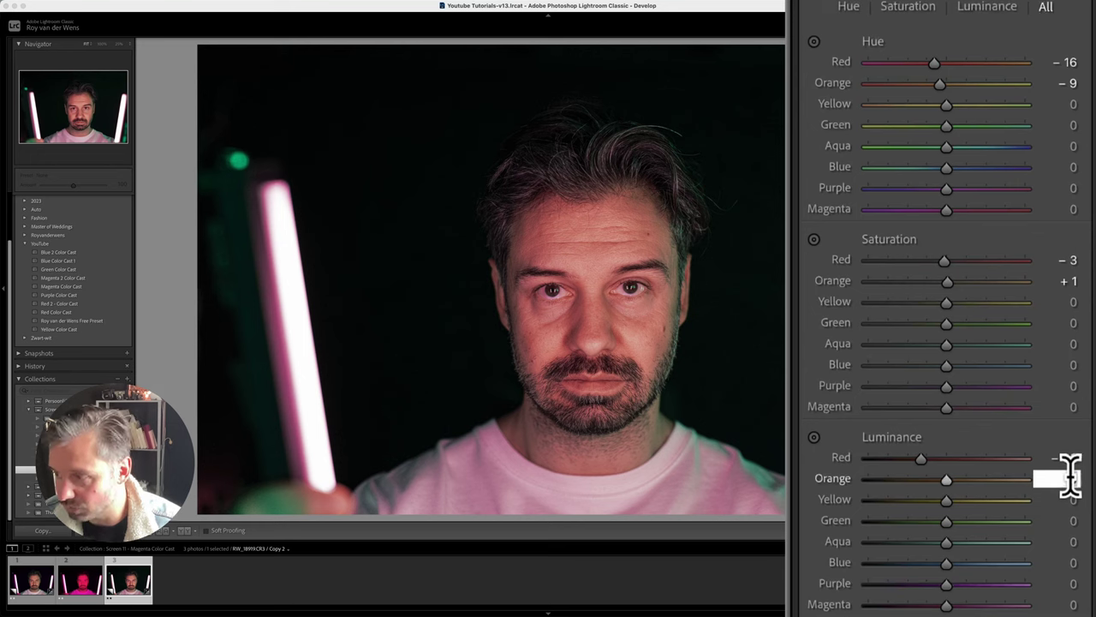
key(Return)
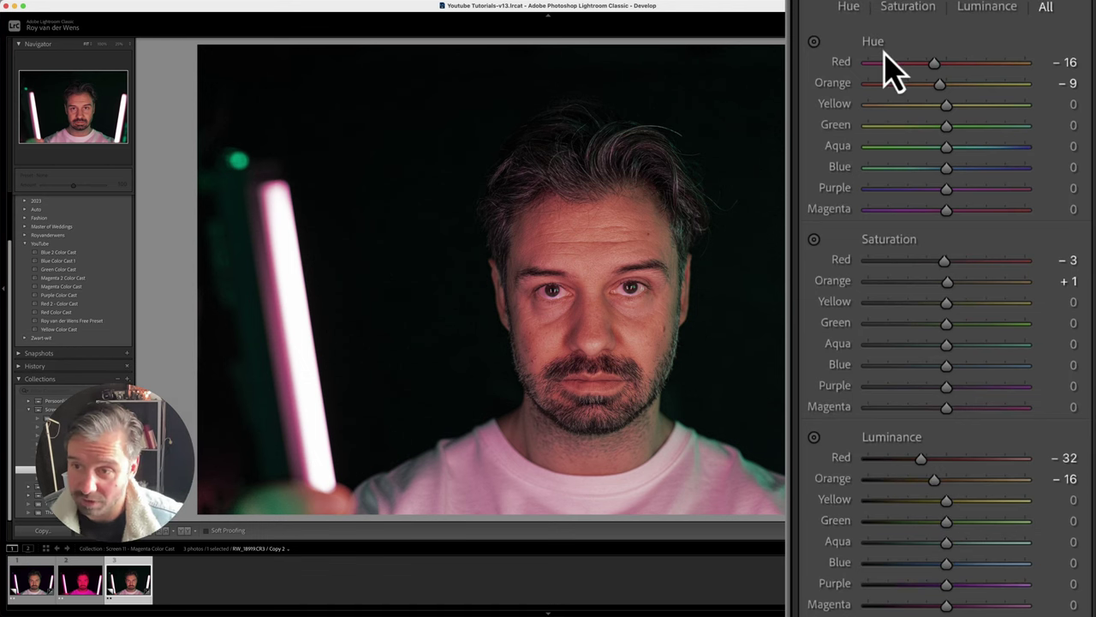
scroll(891, 73, up, 10)
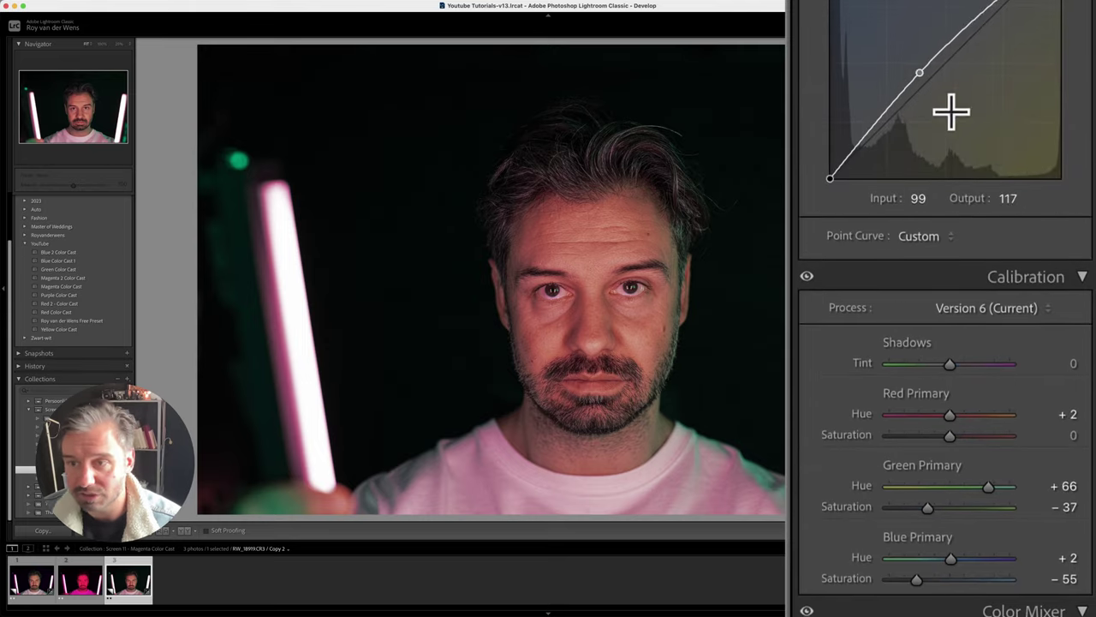
Raise Shadows to +27 and Highlights to +9, then bring up the Masking panel.
scroll(968, 129, up, 8)
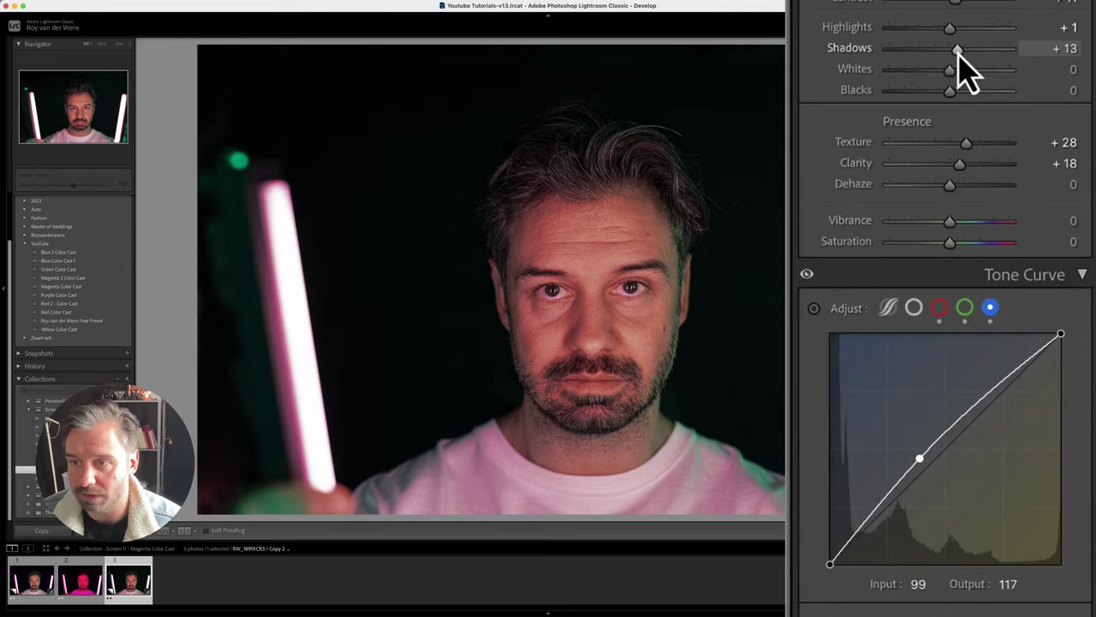
mouse_move(958, 50)
mouse_down()
mouse_move(984, 52)
mouse_move(957, 37)
mouse_up()
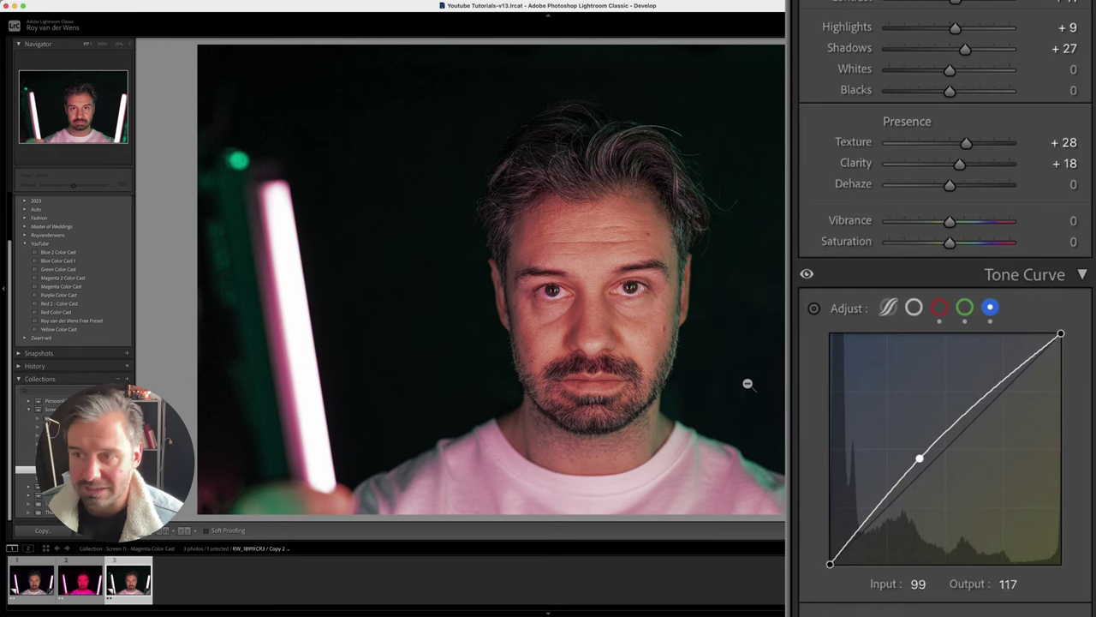
scroll(942, 308, up, 5)
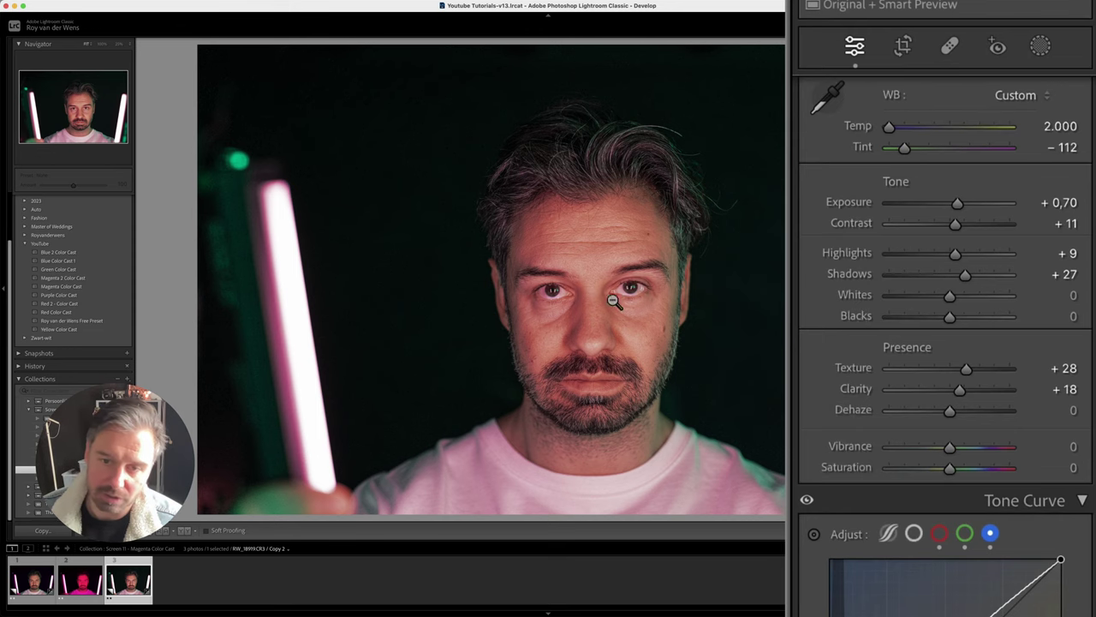
scroll(958, 265, up, 3)
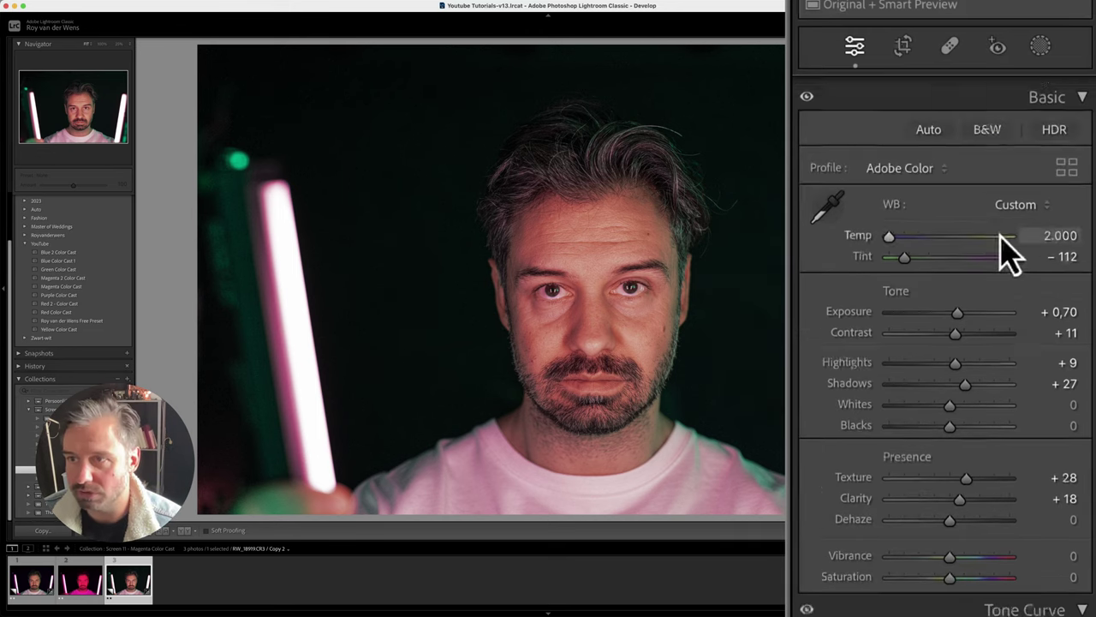
click(1041, 46)
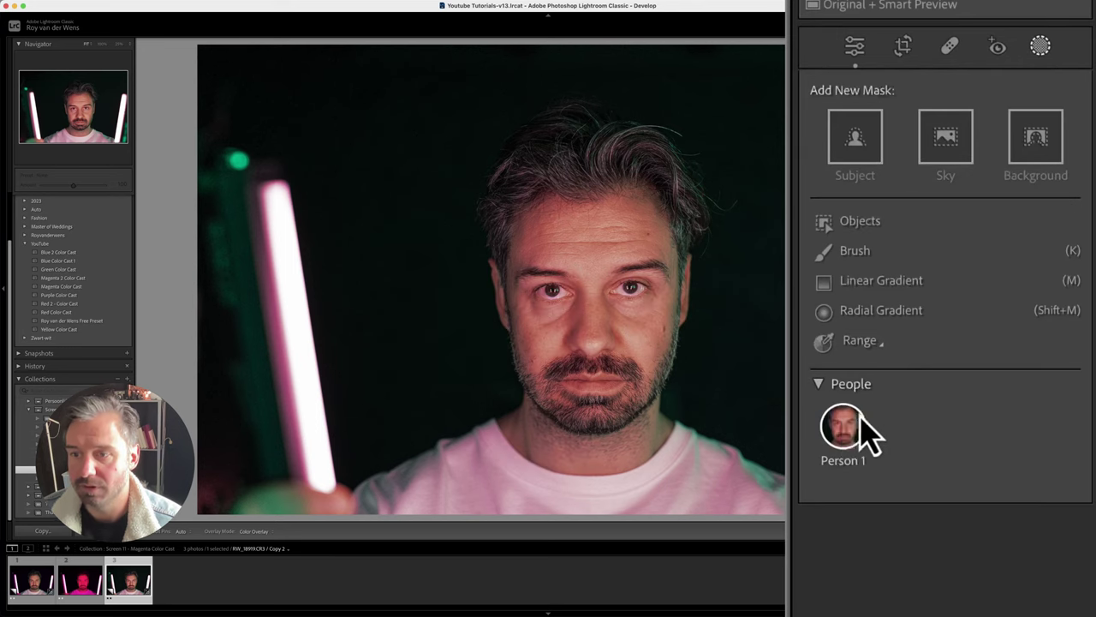
Create a Person 1 mask limited to Eye Sclera only.
click(841, 432)
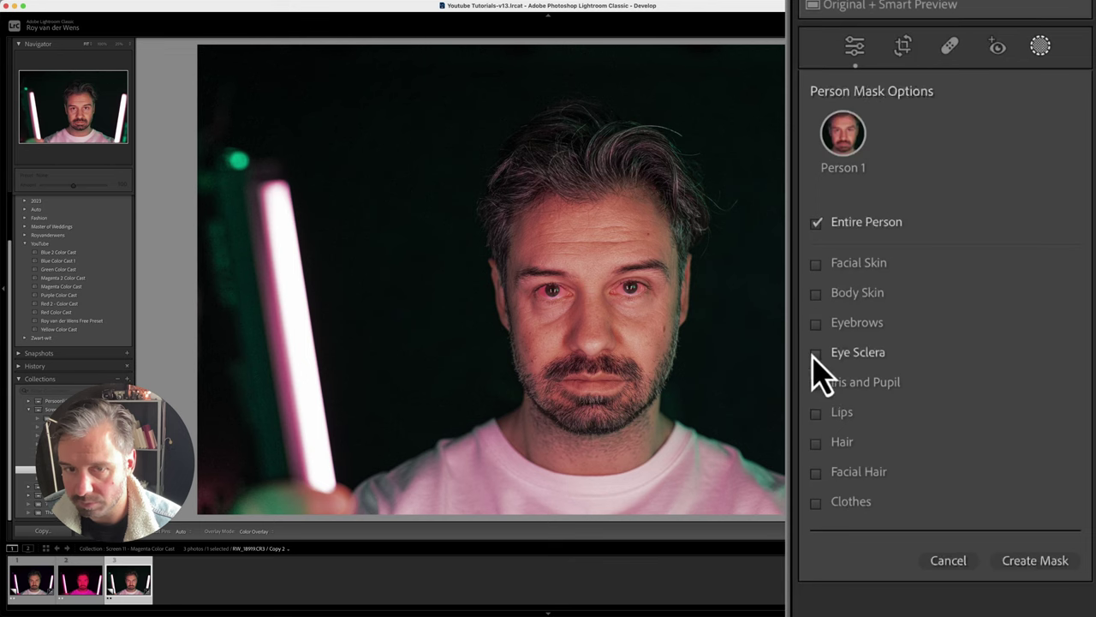
click(816, 352)
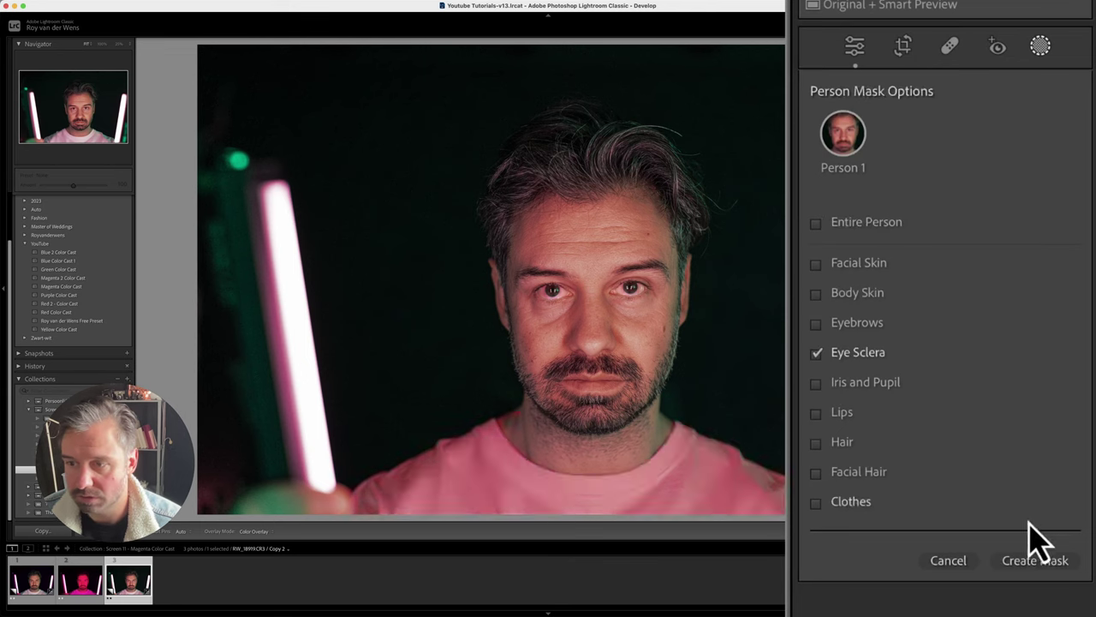
click(1036, 558)
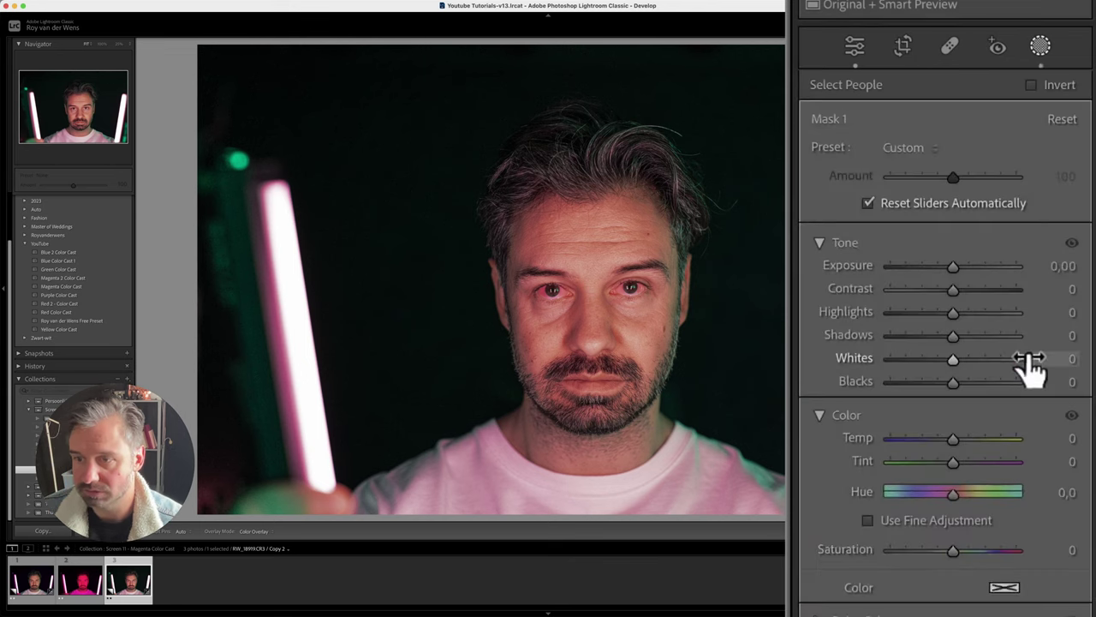
scroll(967, 587, down, 5)
scroll(955, 563, down, 6)
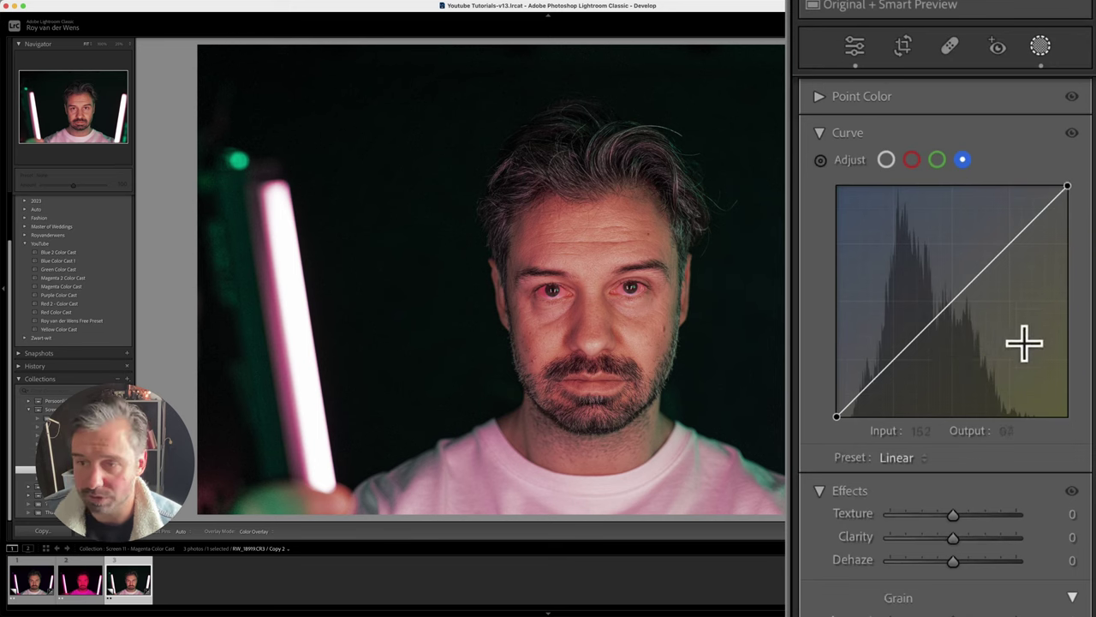
In the mask's curve, raise green midtones 116→123 and lower red 124→114.
click(938, 162)
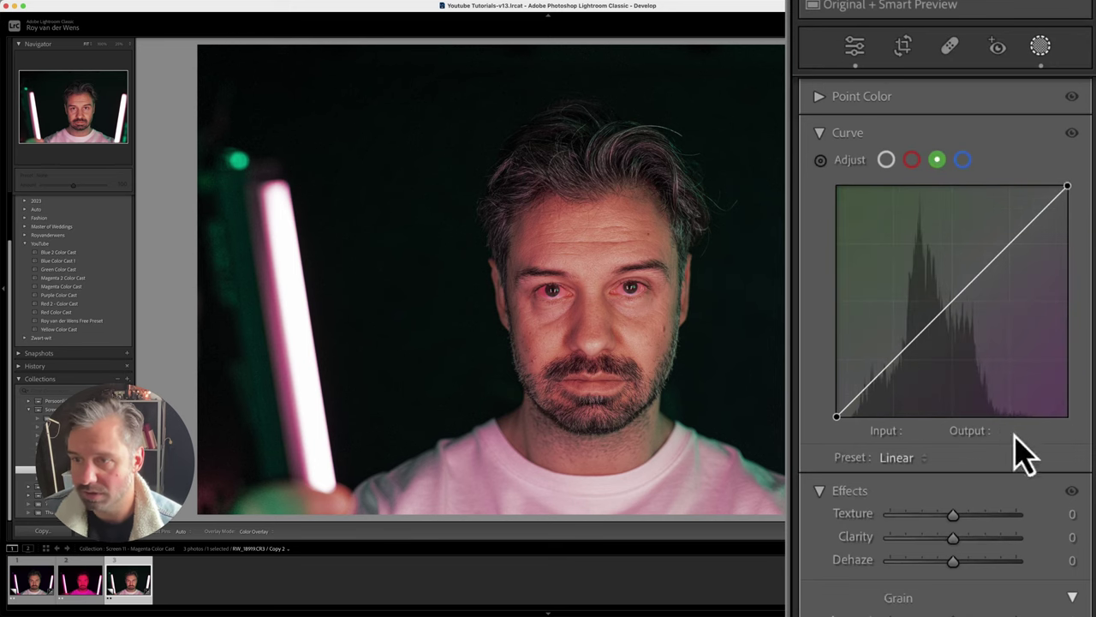
drag(950, 306, 946, 306)
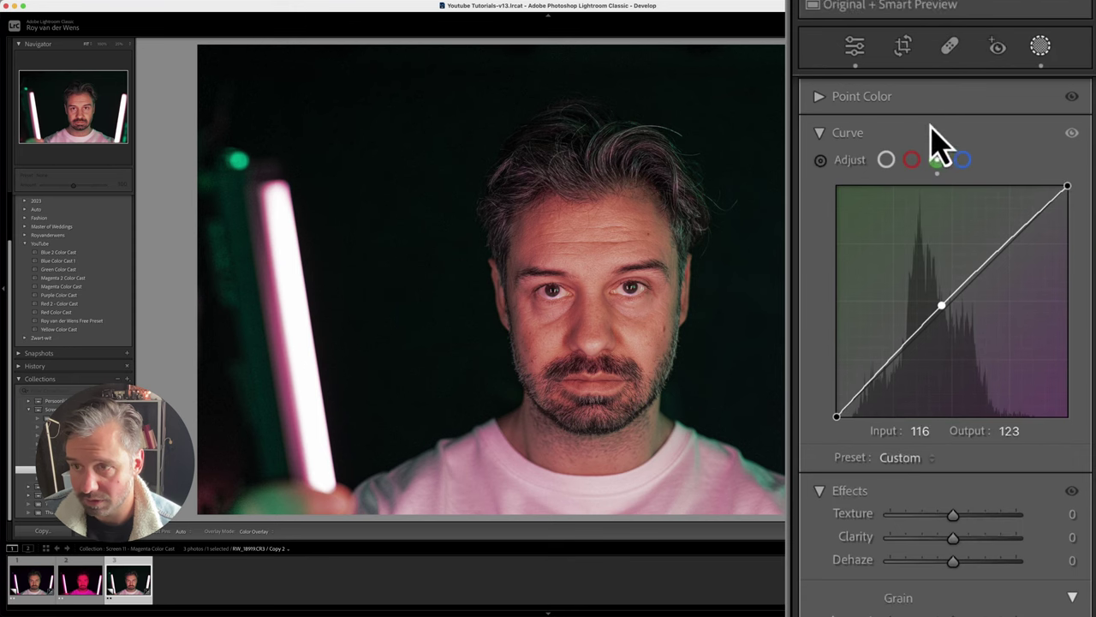
click(913, 161)
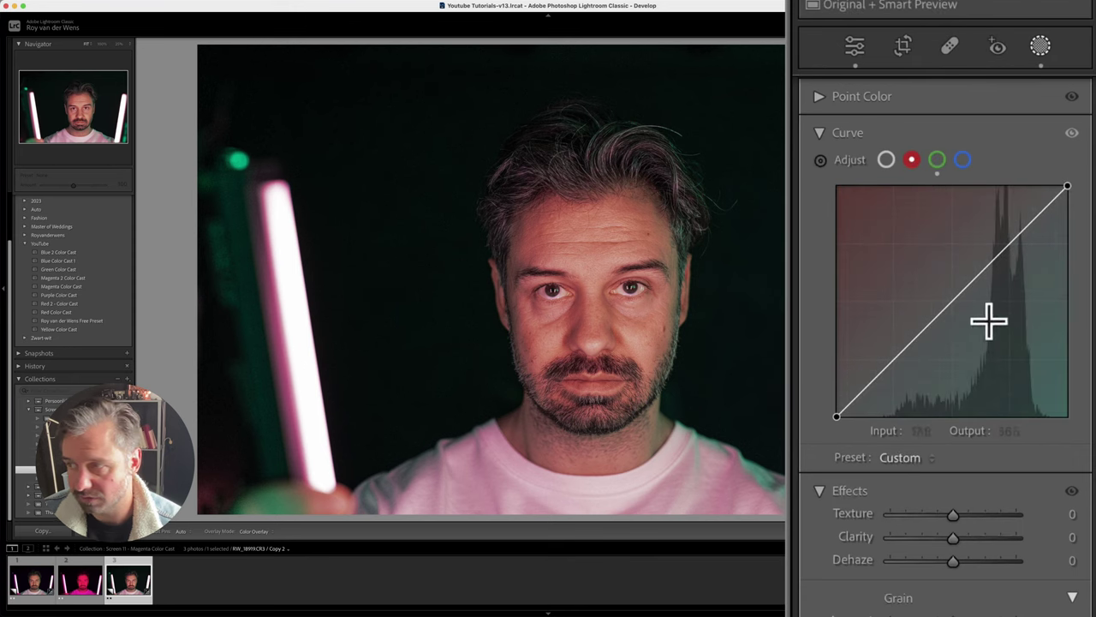
alt+click(953, 303)
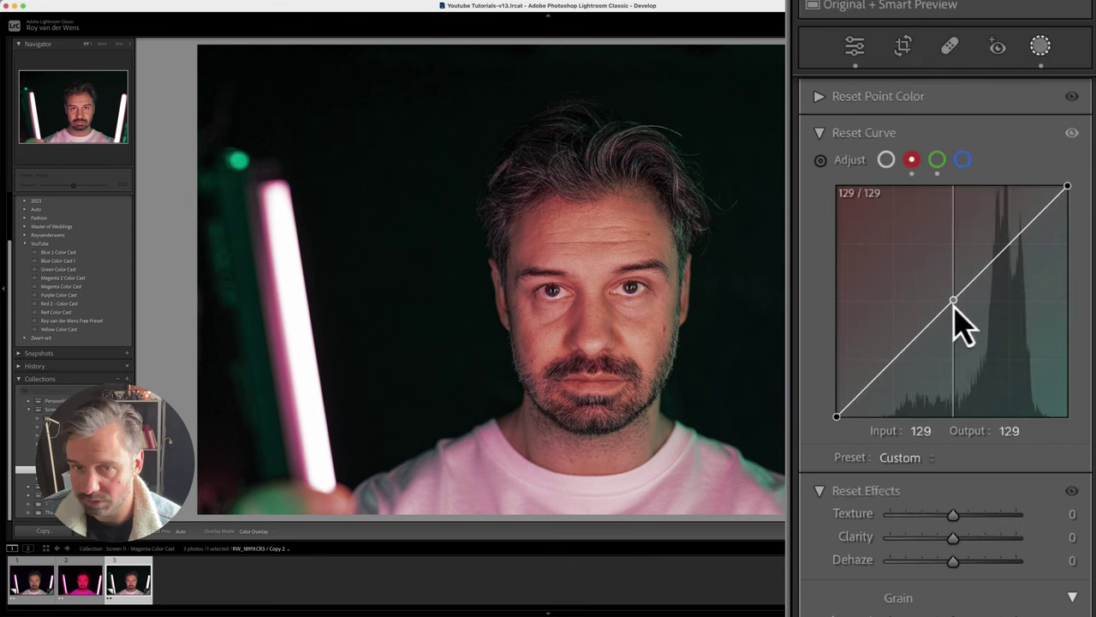
drag(954, 307, 1027, 317)
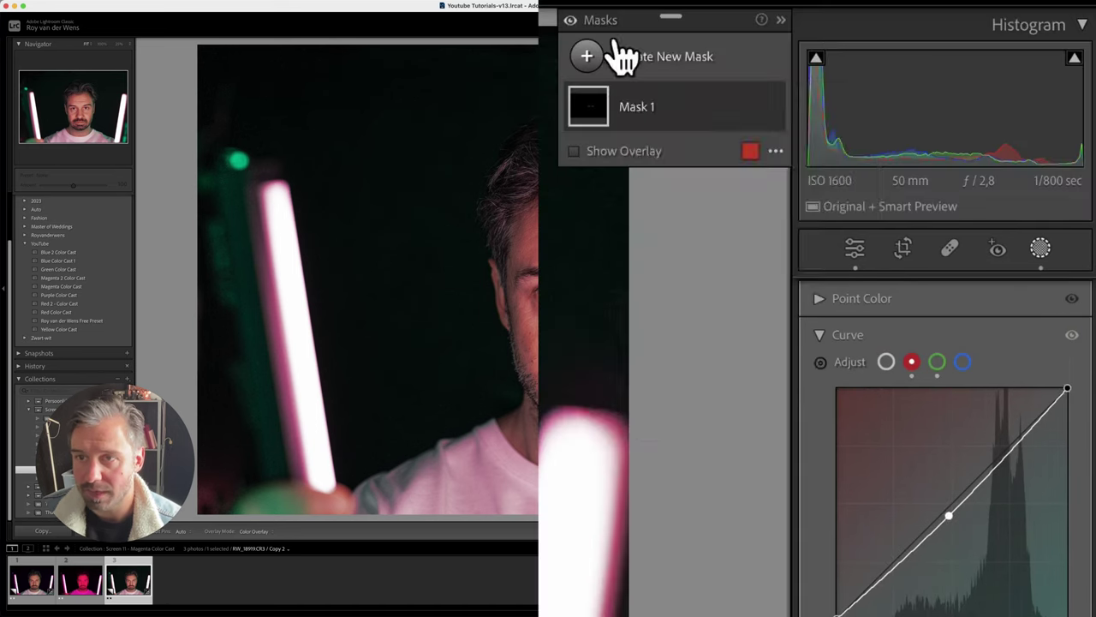
click(617, 50)
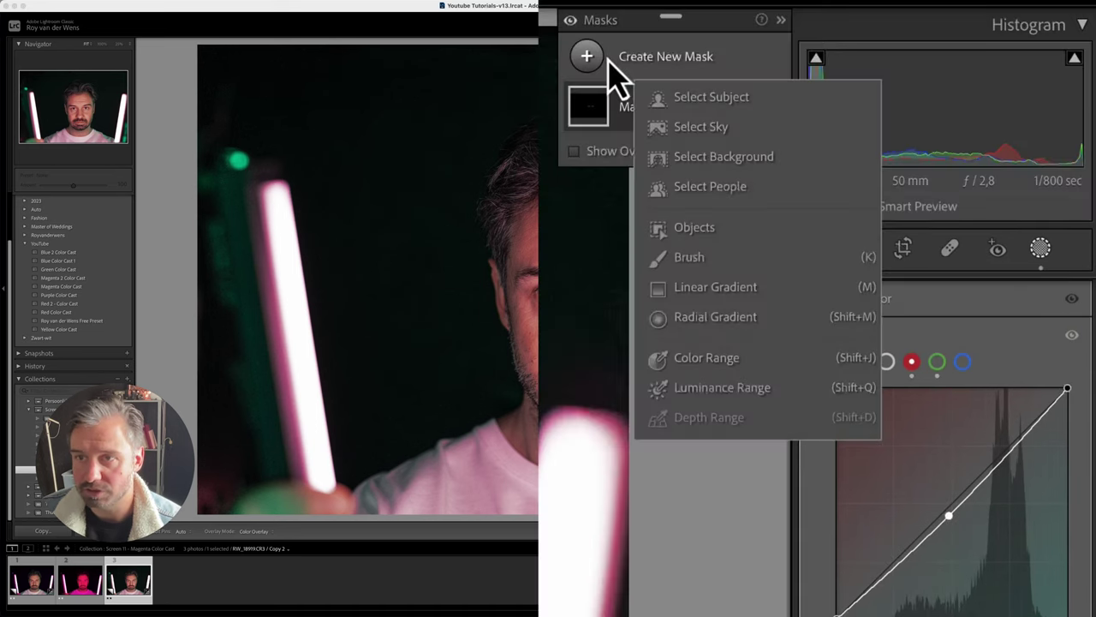
Add an inverted Select Subject mask and drop its green curve point from 187 to 76.
click(737, 99)
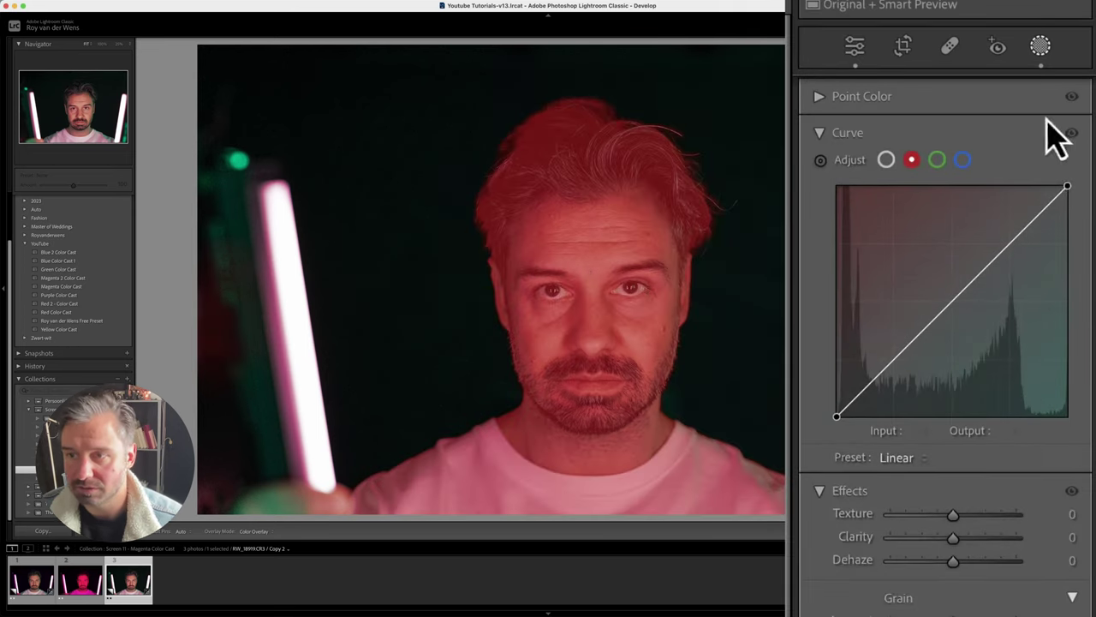
scroll(1080, 152, up, 10)
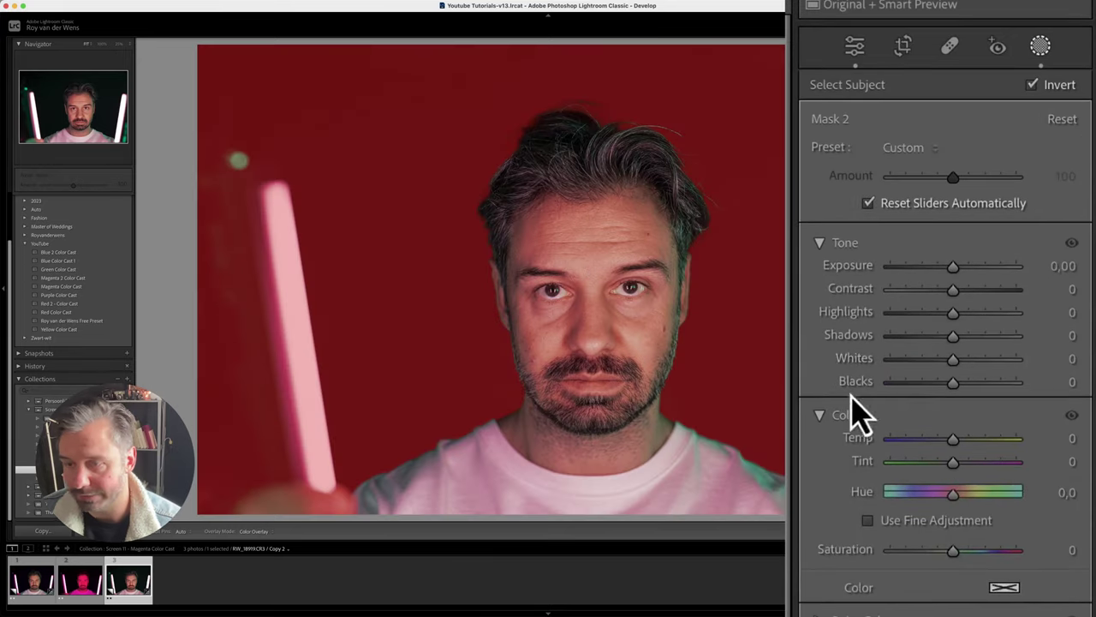
scroll(934, 377, down, 5)
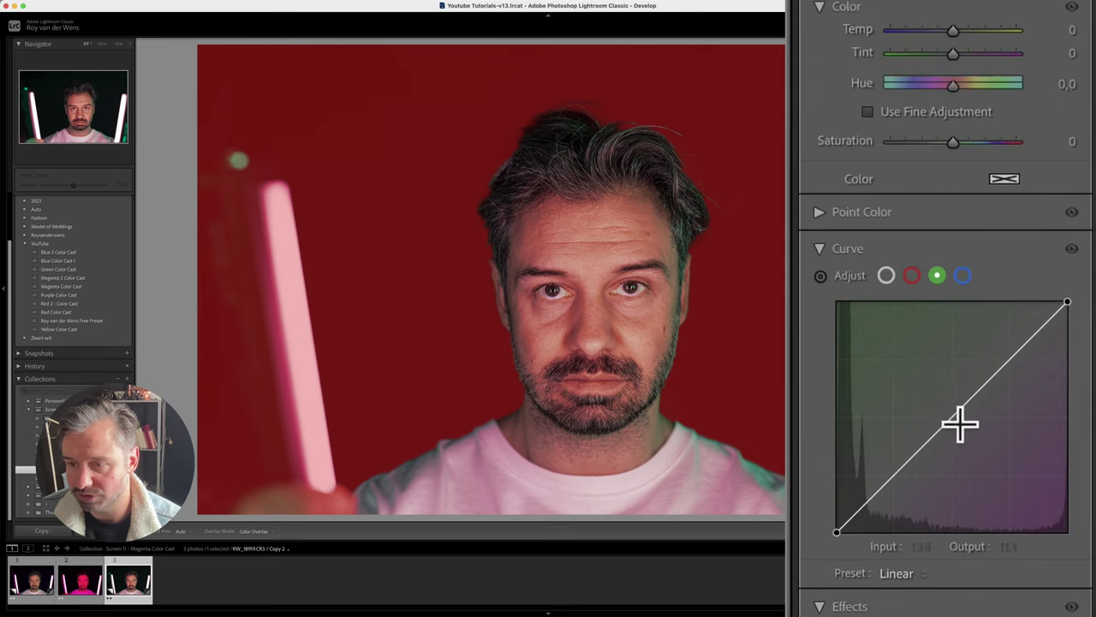
drag(953, 421, 1005, 465)
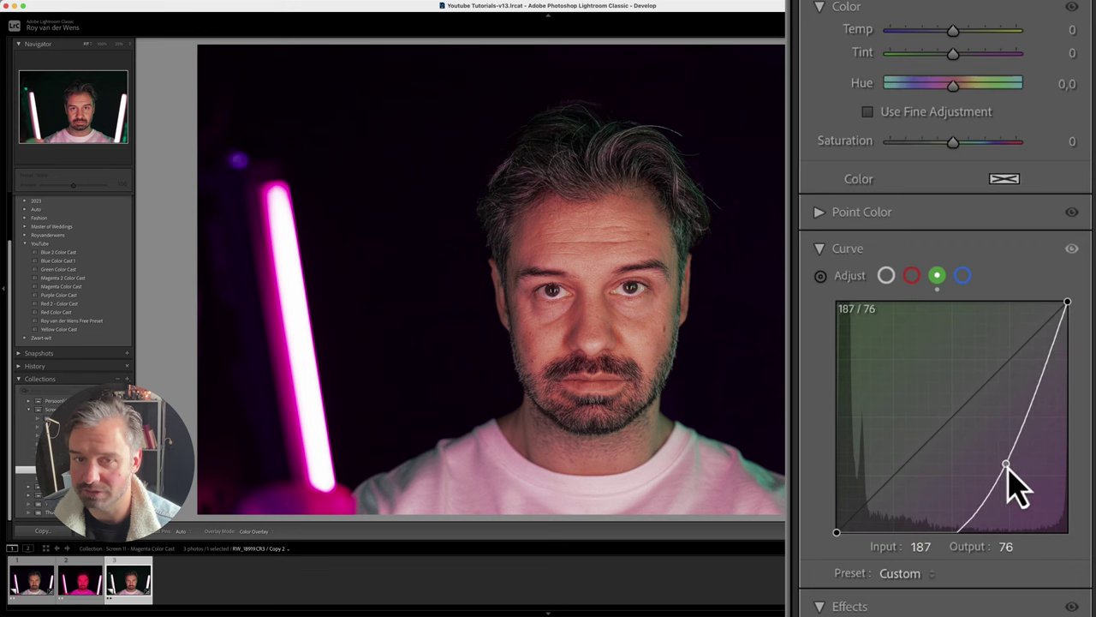